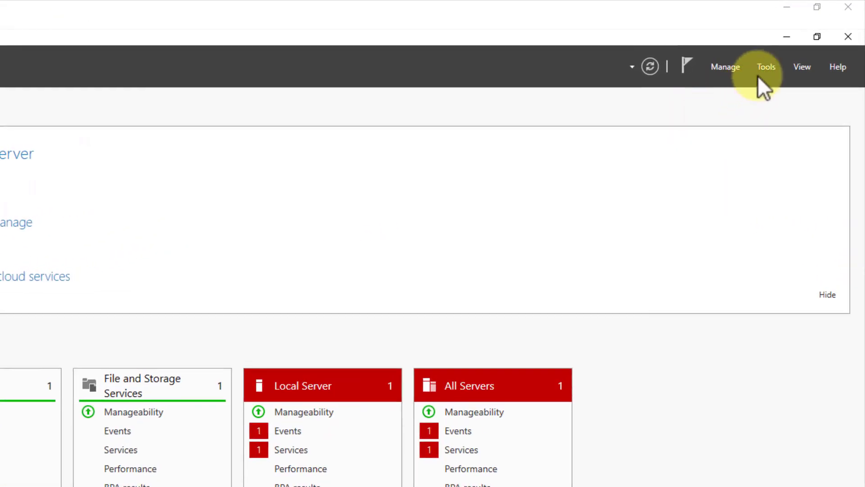
Step: Launch Active Directory Users and Computers from Server Manager's Tools, minimize Server Manager, and reposition the console
{"action": "left_click", "coordinate": [800, 44]}
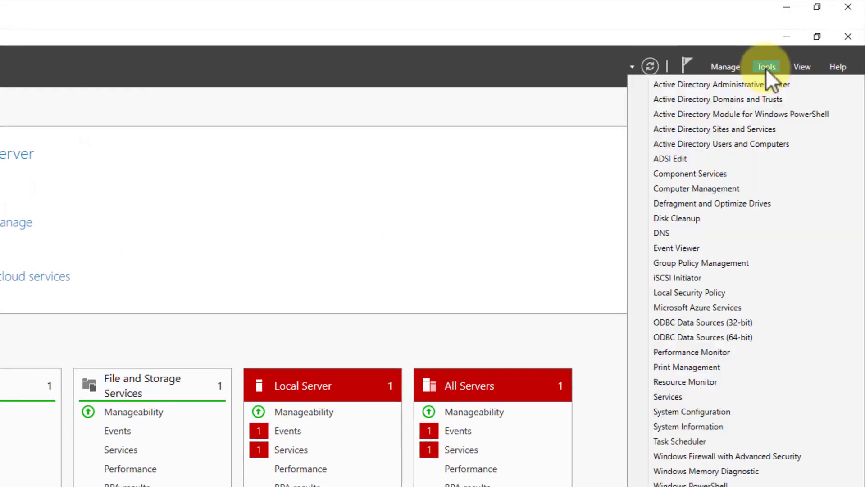
{"action": "left_click", "coordinate": [747, 143]}
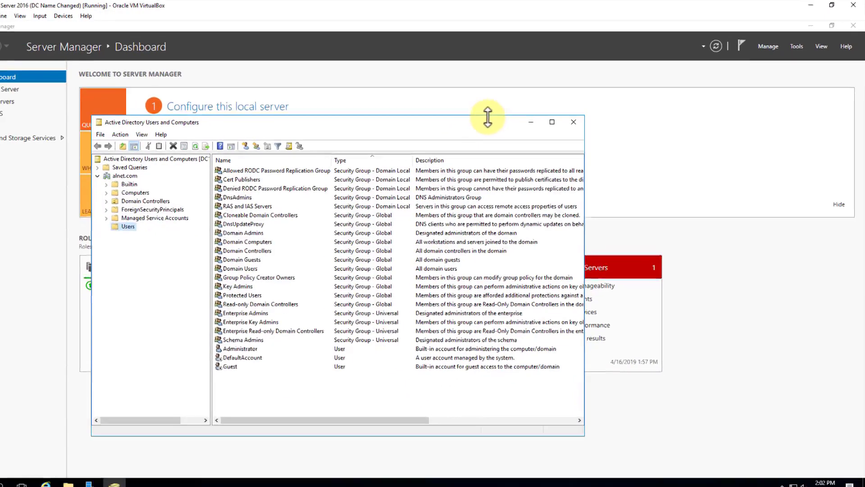
{"action": "left_click", "coordinate": [812, 24]}
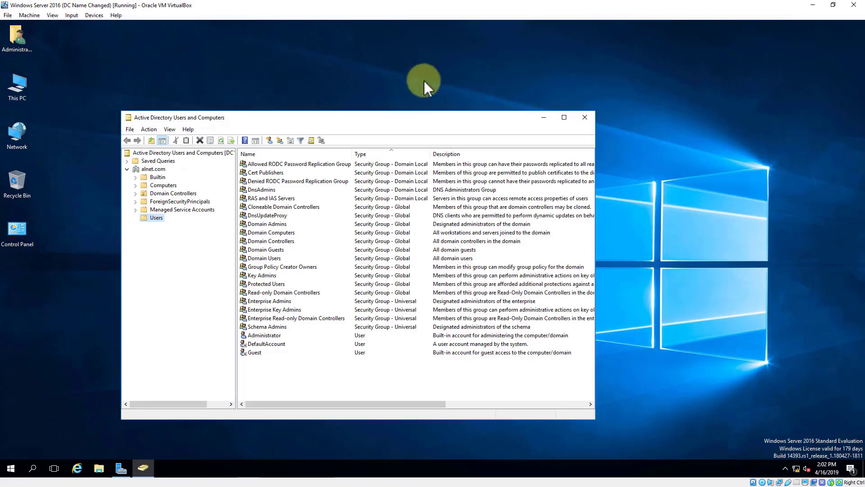
{"action": "left_click_drag", "start_coordinate": [412, 119], "coordinate": [392, 78]}
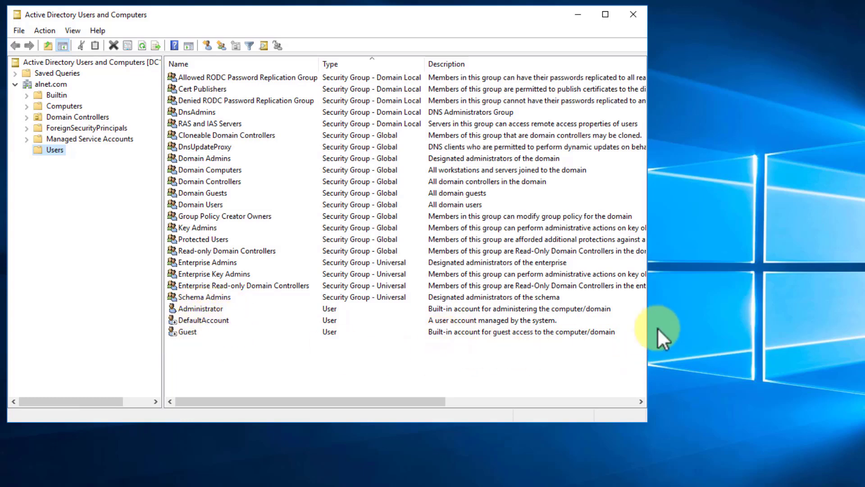
Step: Widen the console so full group descriptions show, and annotate the built-in groups
{"action": "left_click_drag", "start_coordinate": [649, 296], "coordinate": [851, 297]}
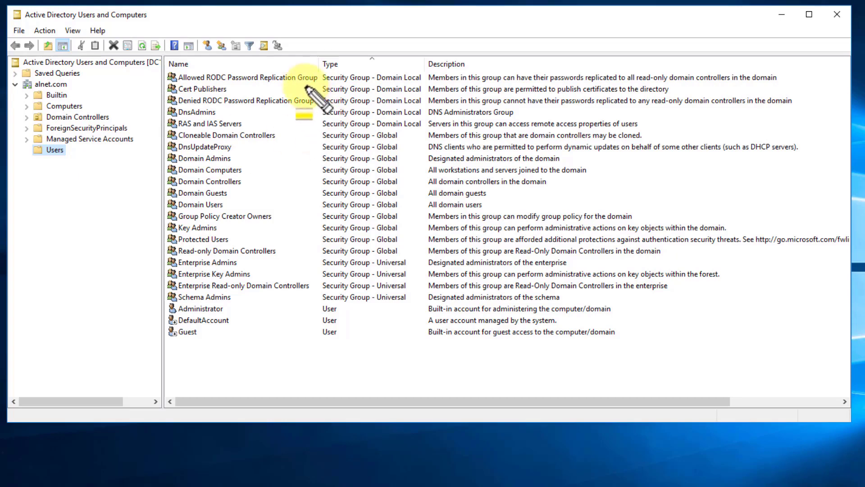
{"action": "mouse_move", "coordinate": [167, 71]}
{"action": "left_mouse_down"}
{"action": "mouse_move", "coordinate": [203, 226]}
{"action": "mouse_move", "coordinate": [412, 277]}
{"action": "left_mouse_up"}
{"action": "mouse_move", "coordinate": [627, 294]}
{"action": "left_mouse_down"}
{"action": "mouse_move", "coordinate": [793, 297]}
{"action": "mouse_move", "coordinate": [852, 308]}
{"action": "left_mouse_up"}
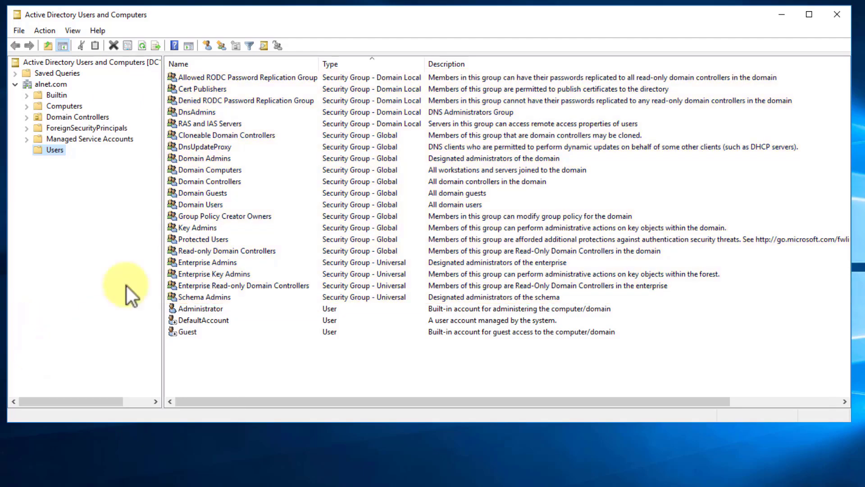
Step: Start a New User in the Users container with first, last and logon names, then proceed to passwords
{"action": "right_click", "coordinate": [53, 150]}
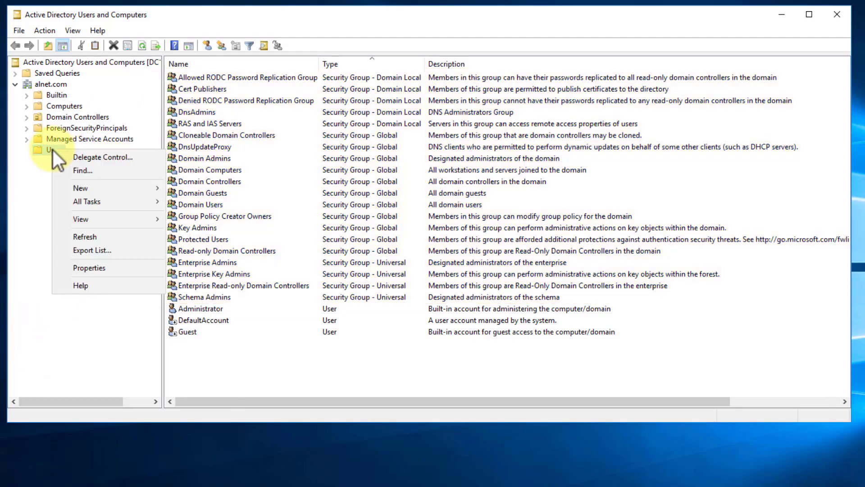
{"action": "mouse_move", "coordinate": [86, 189]}
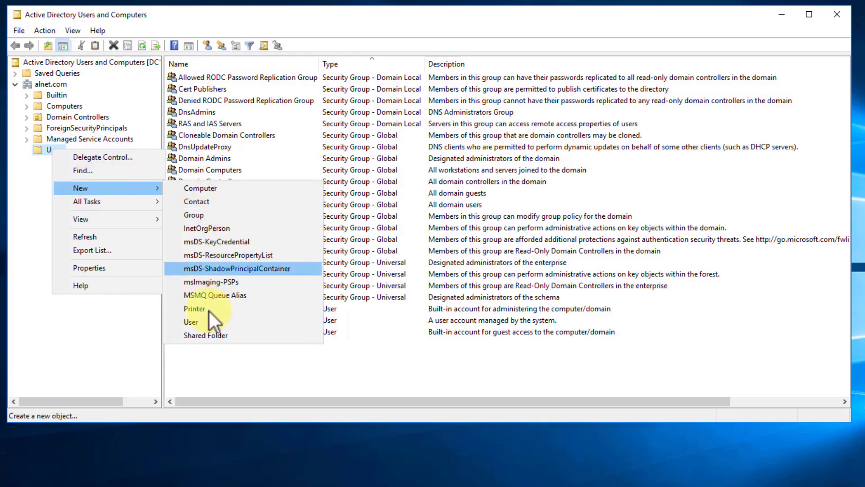
{"action": "left_click", "coordinate": [204, 324]}
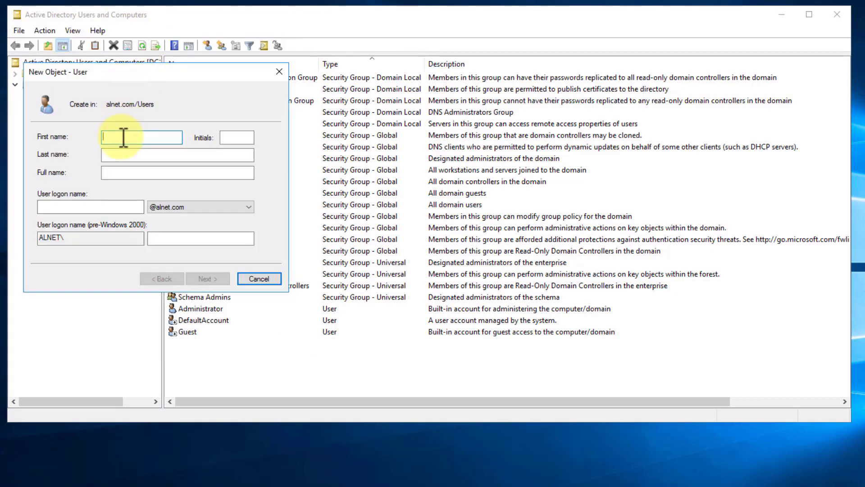
{"action": "type", "text": "Alton"}
{"action": "key", "text": "Tab"}
{"action": "key", "text": "Tab"}
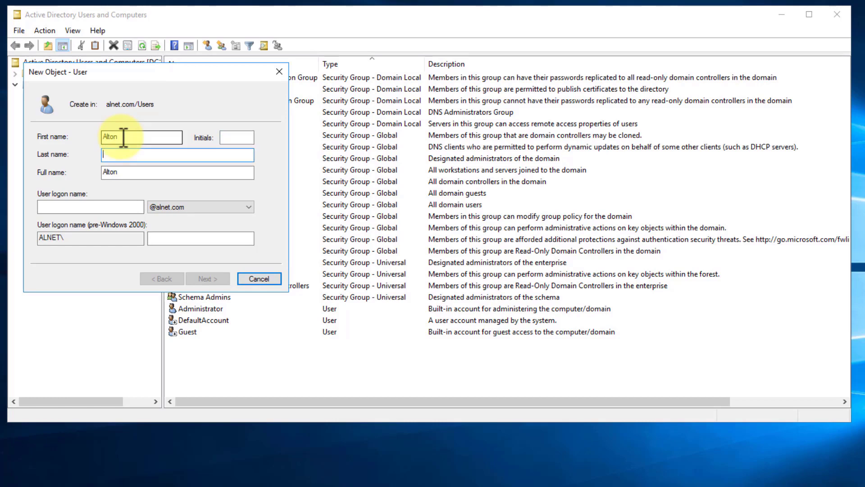
{"action": "type", "text": "Hardin"}
{"action": "key", "text": "Tab"}
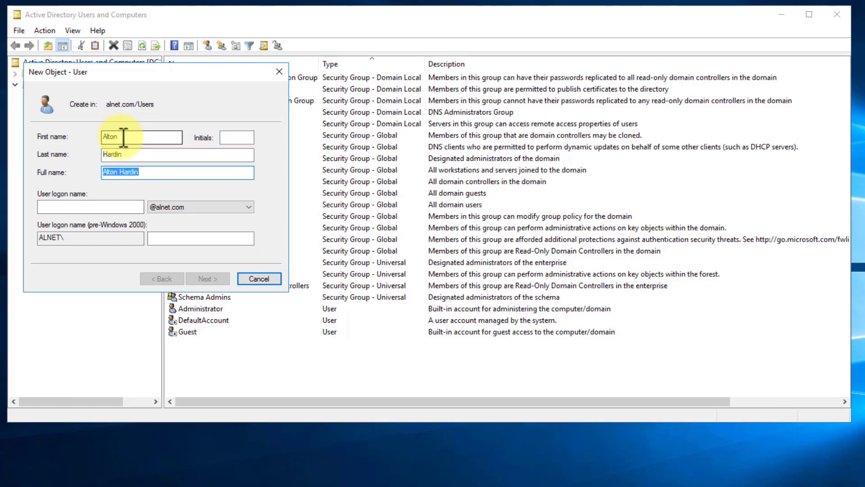
{"action": "key", "text": "Tab"}
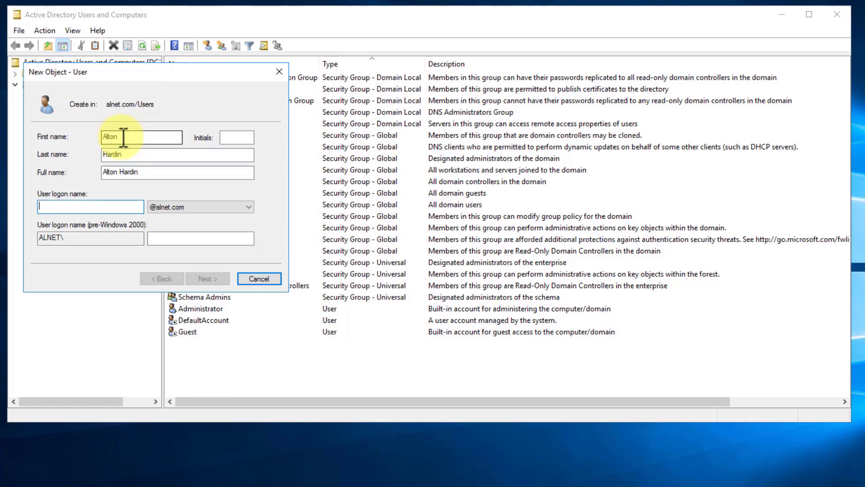
{"action": "type", "text": "ahardin"}
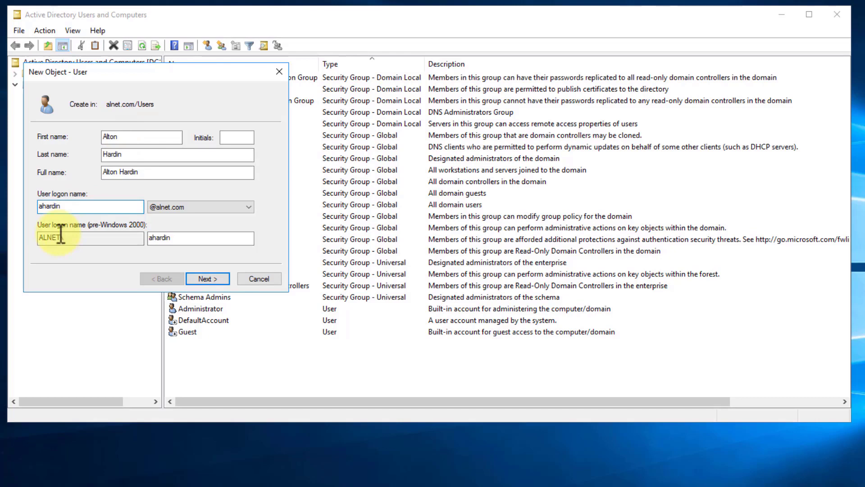
{"action": "left_click", "coordinate": [212, 279]}
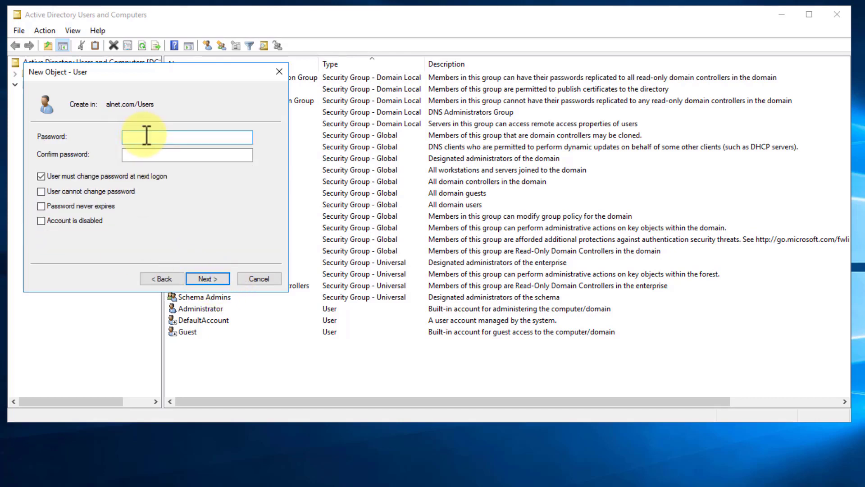
Step: Enter and confirm the account password, keeping change-at-next-logon checked and the account enabled
{"action": "type", "text": "Password1"}
{"action": "key", "text": "Tab"}
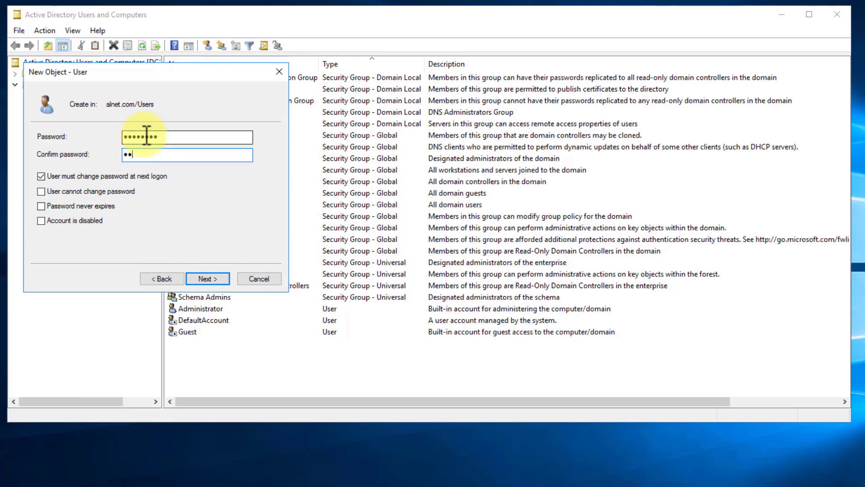
{"action": "type", "text": "ssw0rd"}
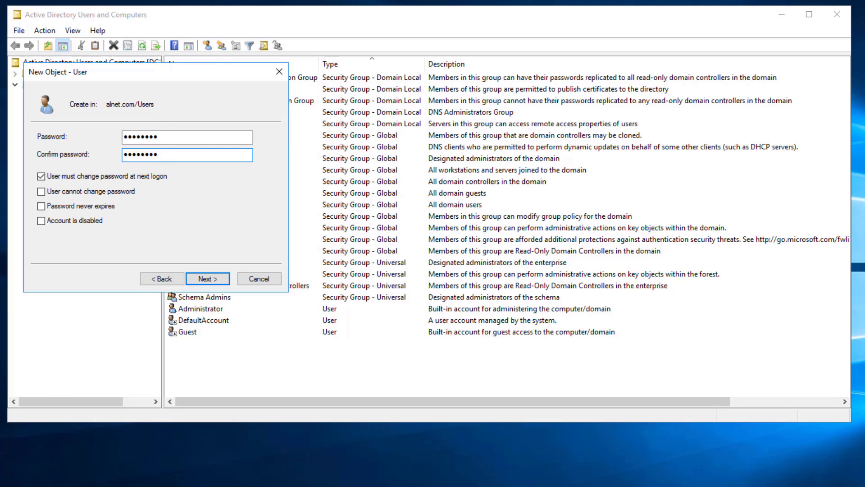
{"action": "left_click_drag", "start_coordinate": [33, 176], "coordinate": [165, 180]}
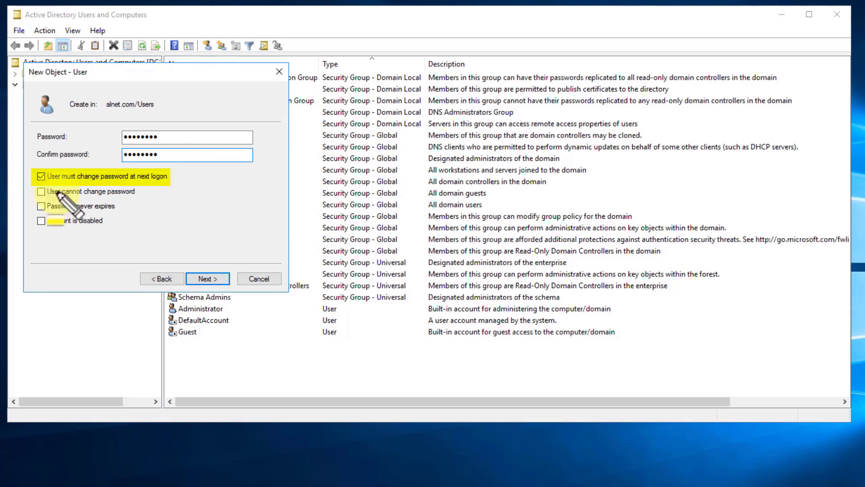
{"action": "key", "text": "Escape"}
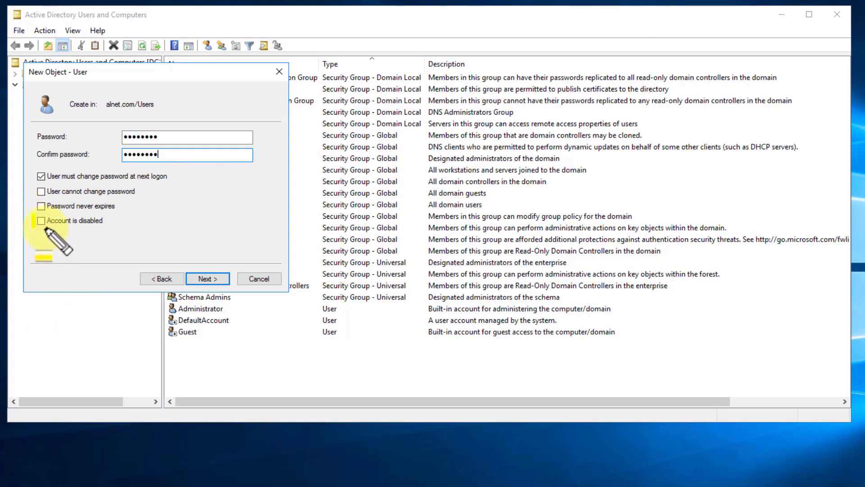
{"action": "left_click_drag", "start_coordinate": [36, 222], "coordinate": [108, 222]}
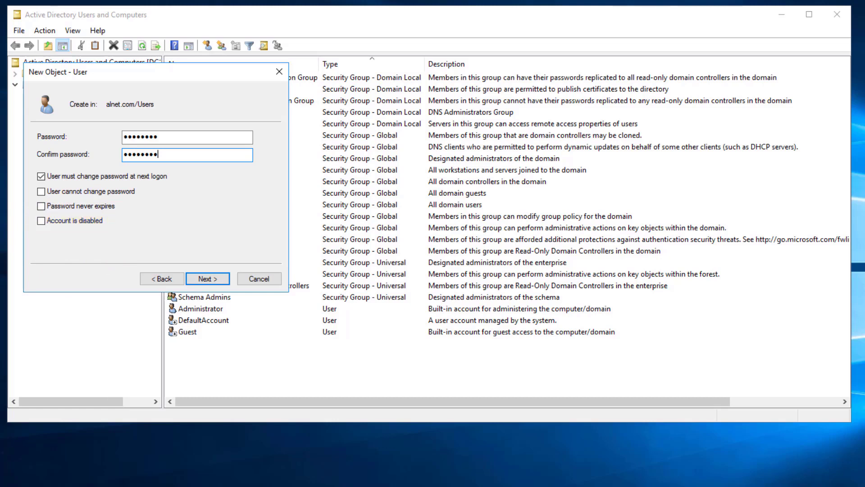
Step: Finish the New User wizard and open the new account's Properties
{"action": "left_click", "coordinate": [206, 279]}
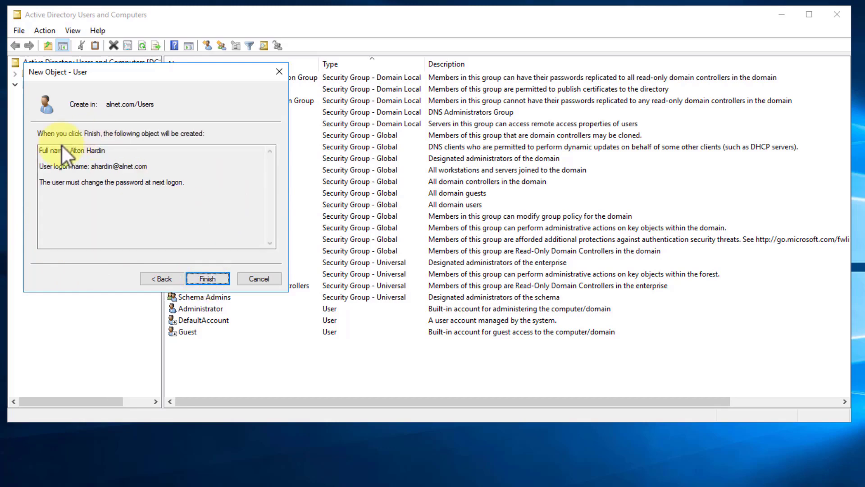
{"action": "left_click", "coordinate": [208, 279]}
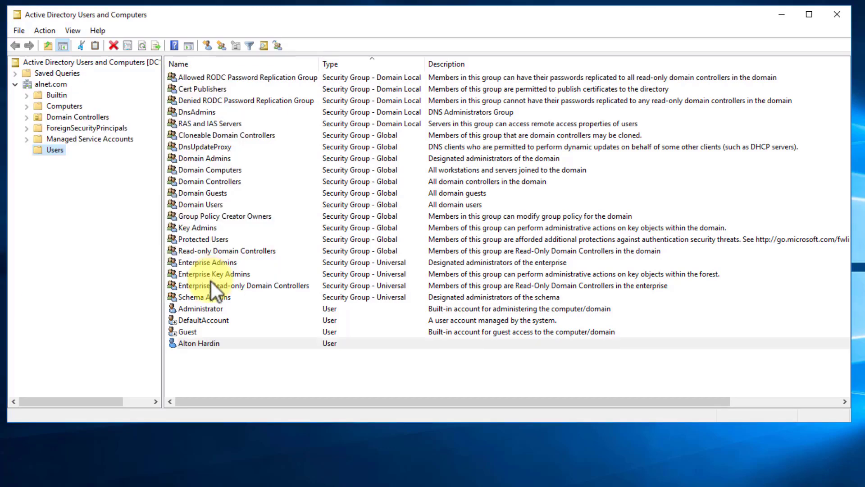
{"action": "right_click", "coordinate": [204, 346]}
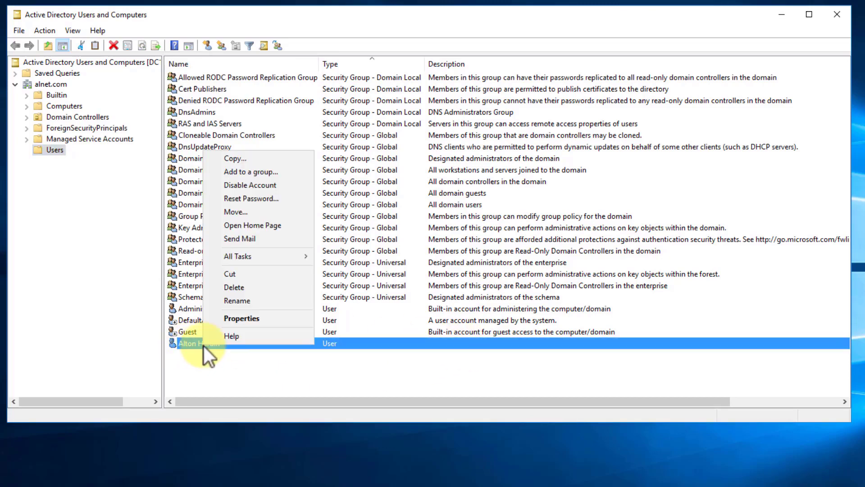
{"action": "left_click", "coordinate": [243, 319]}
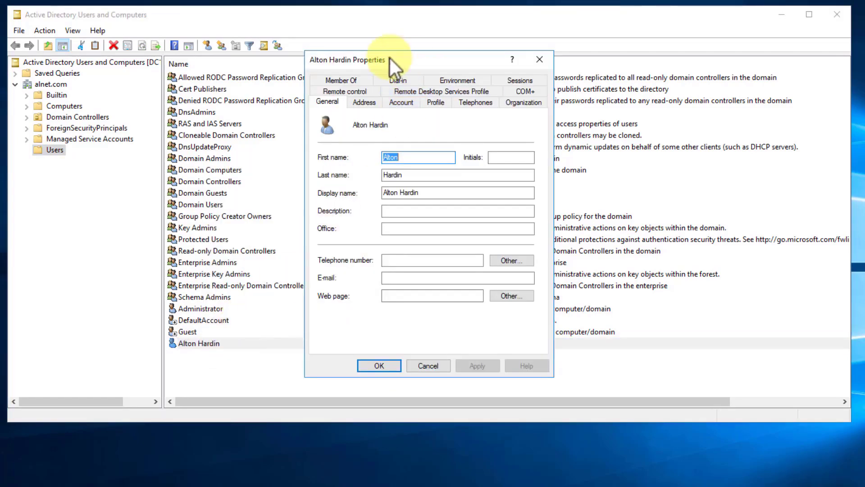
Step: Move the Properties dialog aside and view the Address, then Account tab
{"action": "left_click_drag", "start_coordinate": [390, 58], "coordinate": [275, 60]}
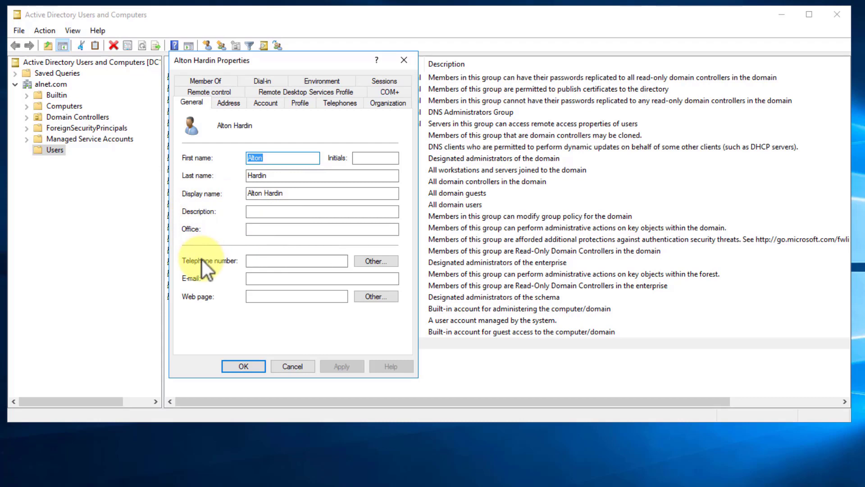
{"action": "left_click", "coordinate": [229, 104]}
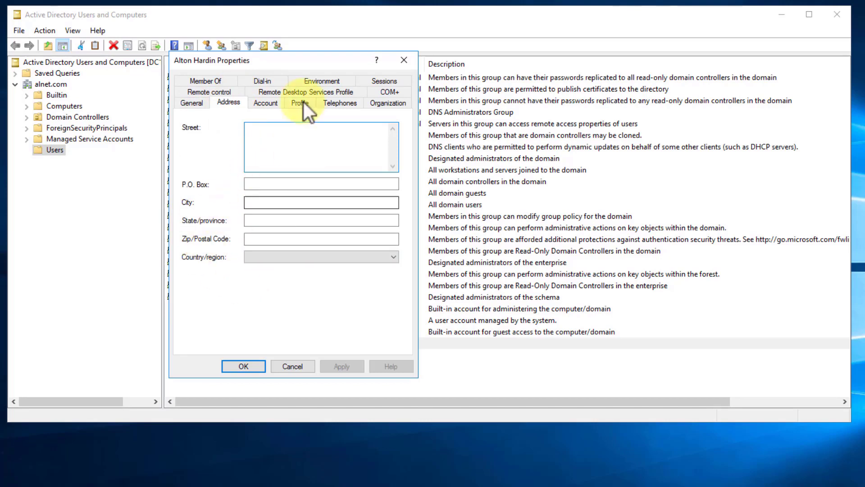
{"action": "left_click", "coordinate": [264, 103]}
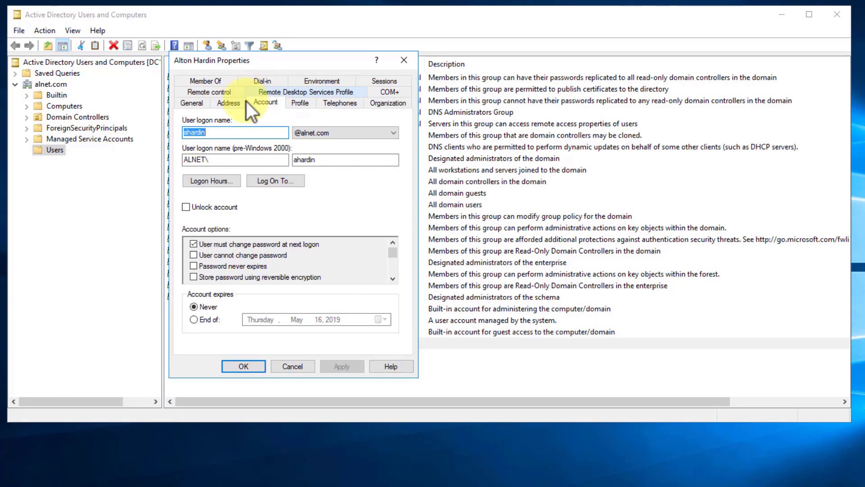
{"action": "left_click", "coordinate": [210, 182]}
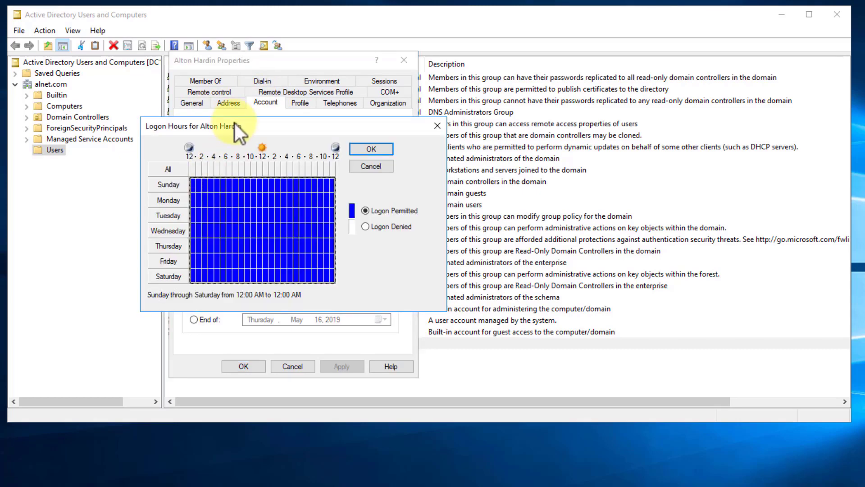
{"action": "left_click_drag", "start_coordinate": [234, 123], "coordinate": [464, 103]}
{"action": "left_click_drag", "start_coordinate": [526, 85], "coordinate": [519, 66]}
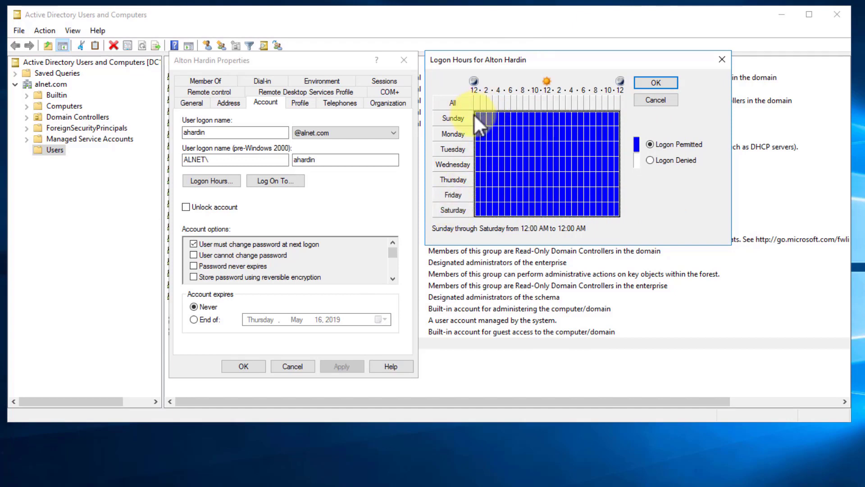
{"action": "left_click_drag", "start_coordinate": [476, 115], "coordinate": [532, 120]}
{"action": "left_click_drag", "start_coordinate": [619, 119], "coordinate": [621, 119]}
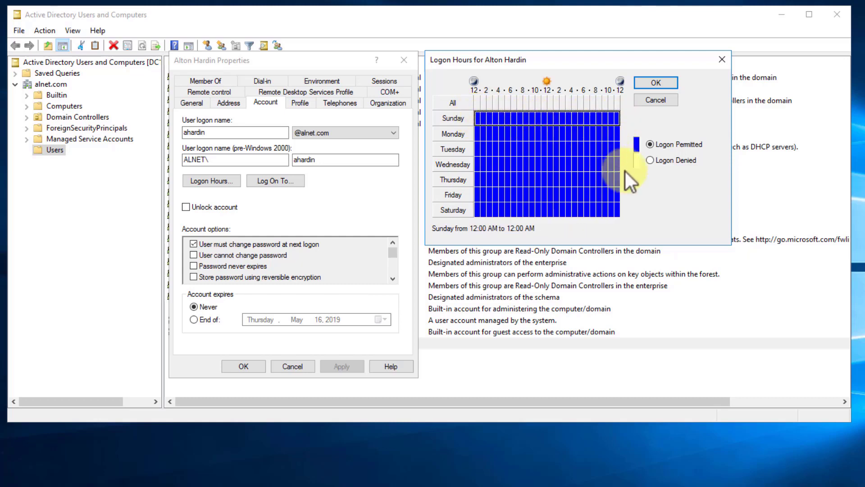
{"action": "left_click", "coordinate": [652, 161]}
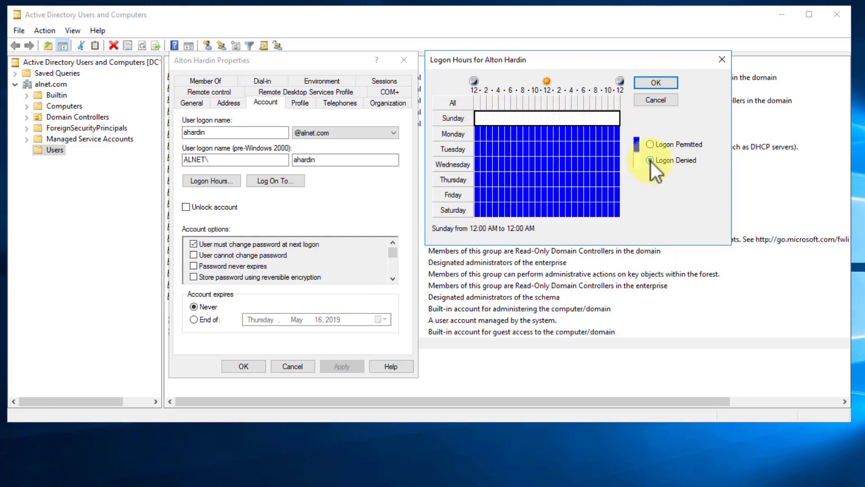
{"action": "left_click_drag", "start_coordinate": [479, 210], "coordinate": [508, 211]}
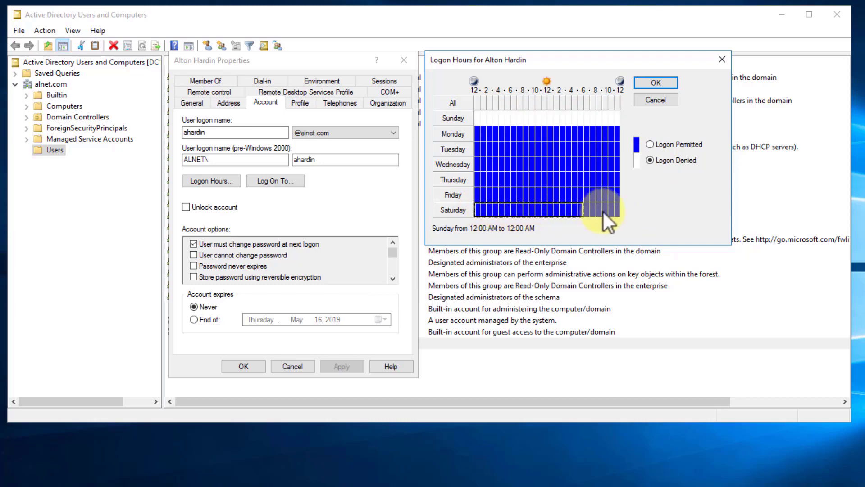
{"action": "left_click_drag", "start_coordinate": [623, 212], "coordinate": [624, 213]}
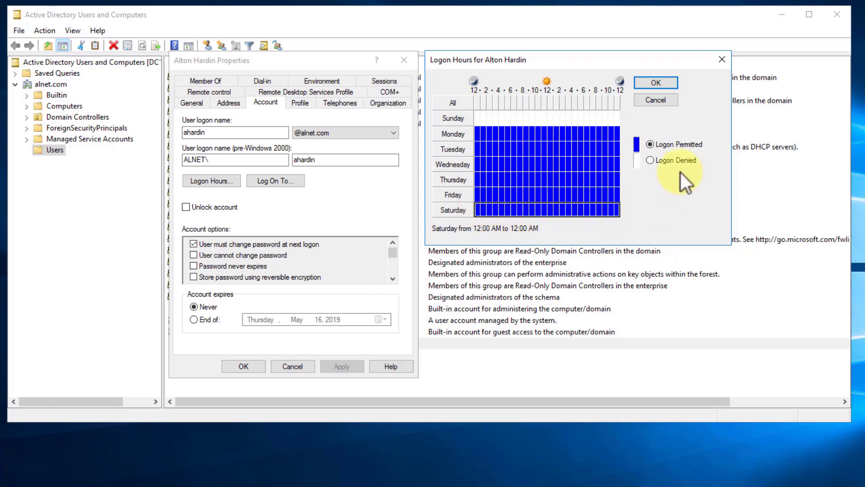
{"action": "left_click", "coordinate": [652, 161]}
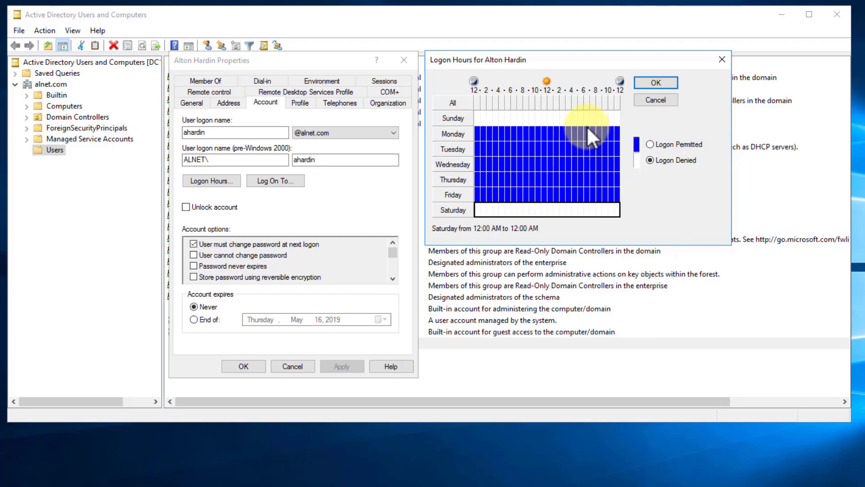
{"action": "left_click_drag", "start_coordinate": [582, 126], "coordinate": [619, 202]}
{"action": "left_click", "coordinate": [649, 161]}
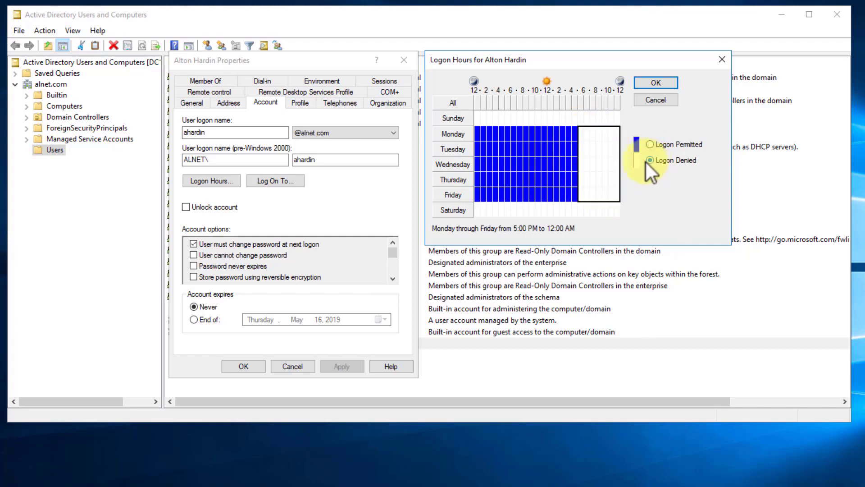
{"action": "left_click_drag", "start_coordinate": [522, 127], "coordinate": [473, 198]}
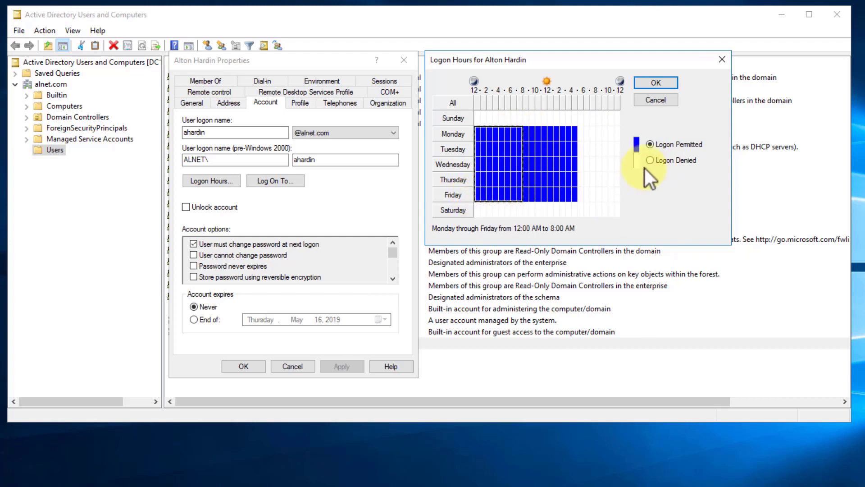
{"action": "left_click", "coordinate": [650, 160]}
{"action": "left_click", "coordinate": [543, 132]}
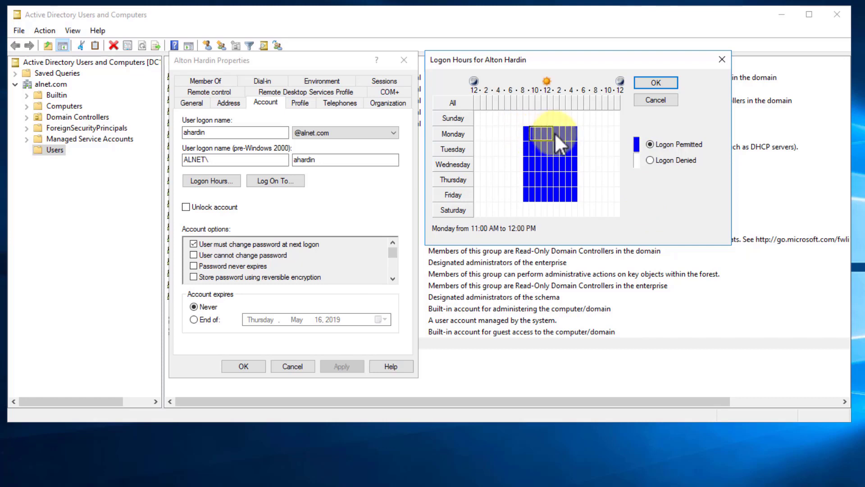
{"action": "left_click_drag", "start_coordinate": [555, 132], "coordinate": [528, 132]}
{"action": "left_click", "coordinate": [526, 131]}
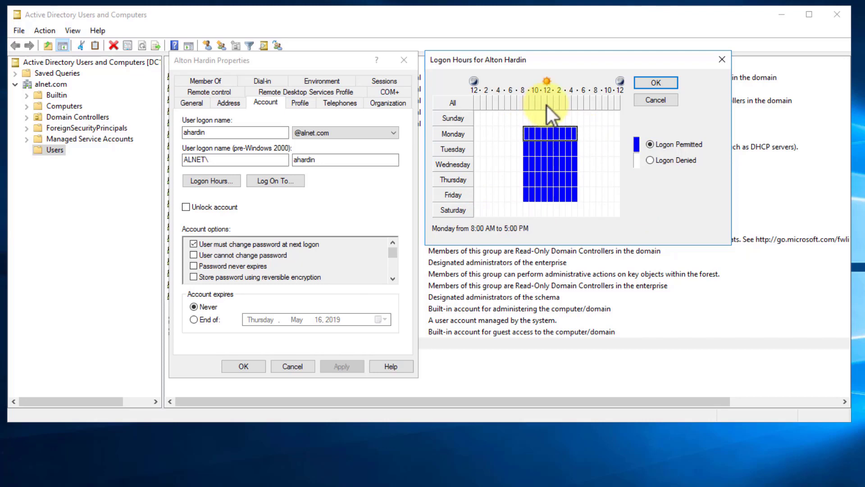
{"action": "left_click", "coordinate": [592, 119]}
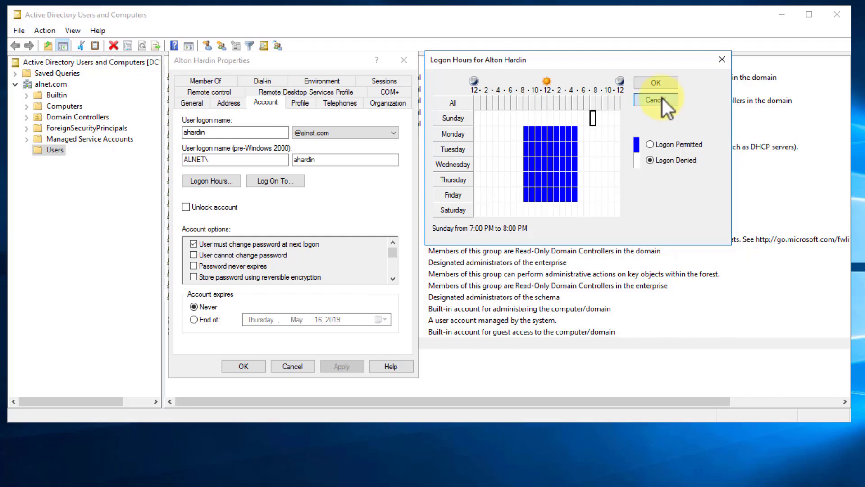
{"action": "left_click", "coordinate": [662, 99]}
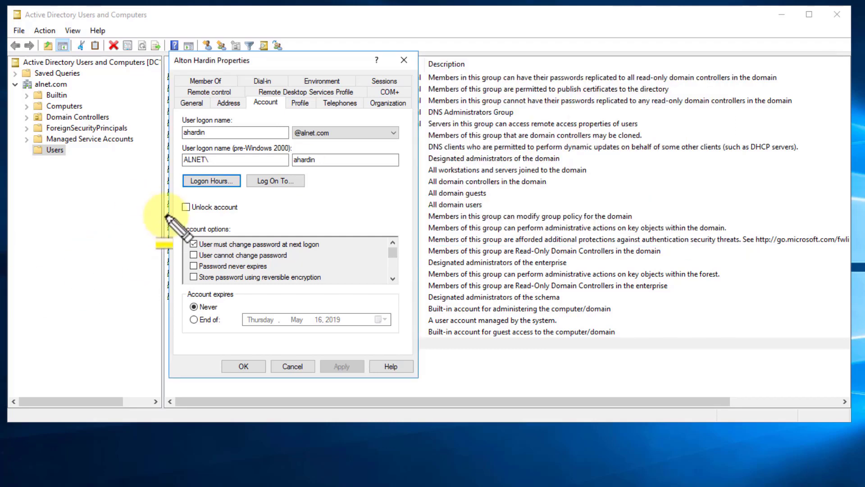
{"action": "left_click_drag", "start_coordinate": [184, 215], "coordinate": [240, 215]}
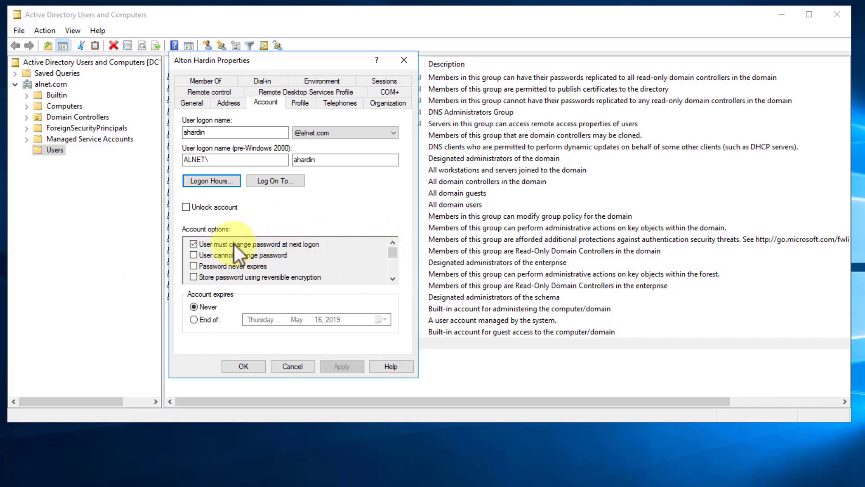
{"action": "left_click", "coordinate": [394, 280]}
{"action": "left_click", "coordinate": [393, 281]}
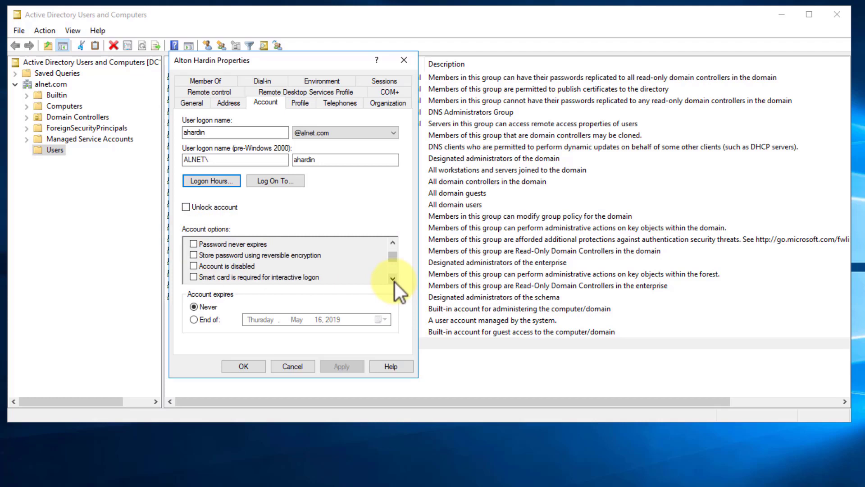
{"action": "left_click", "coordinate": [393, 280]}
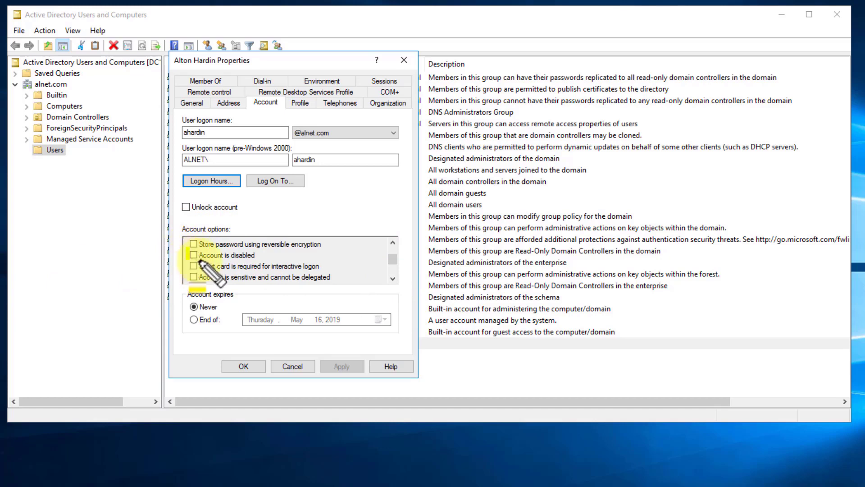
{"action": "left_click_drag", "start_coordinate": [200, 260], "coordinate": [262, 265]}
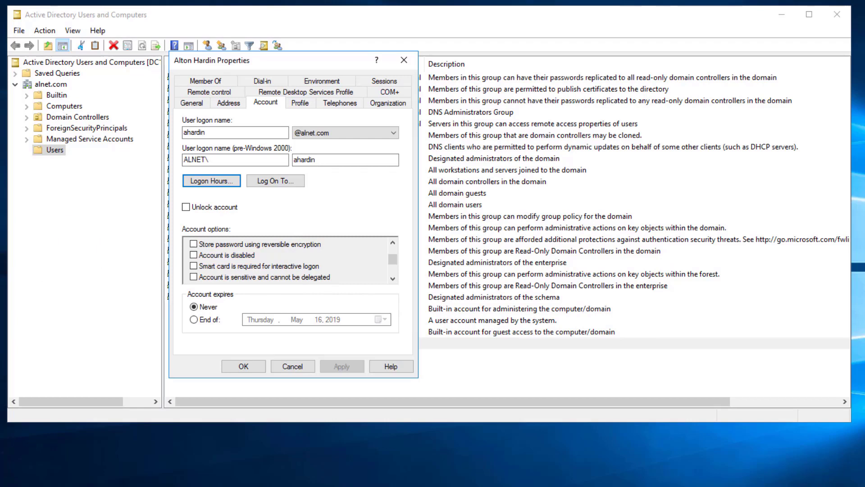
{"action": "left_click", "coordinate": [394, 279]}
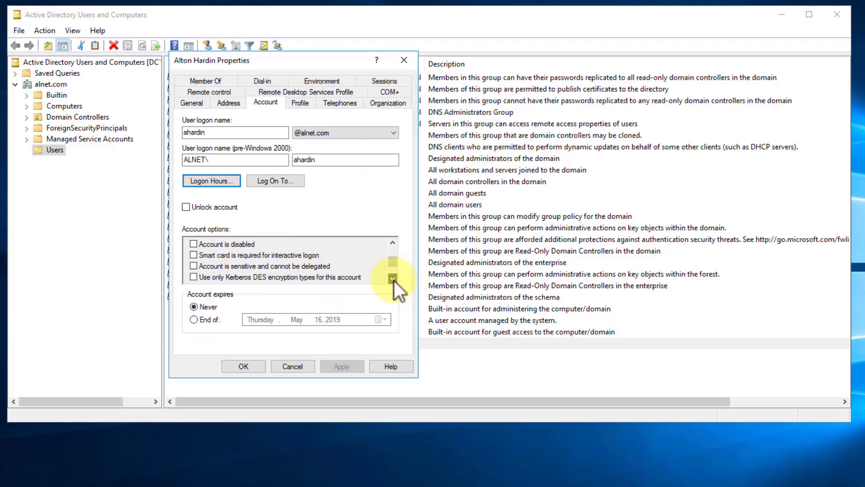
{"action": "left_click", "coordinate": [395, 279]}
{"action": "left_click", "coordinate": [393, 280]}
{"action": "left_click", "coordinate": [394, 279]}
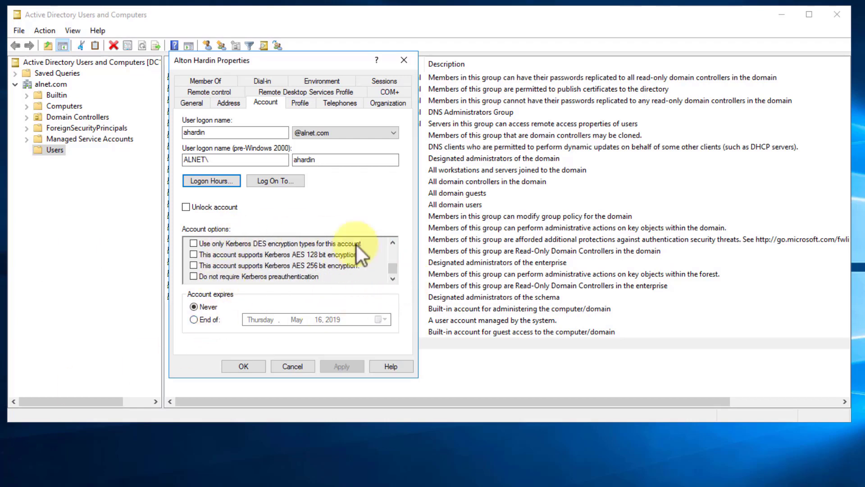
{"action": "left_click_drag", "start_coordinate": [396, 269], "coordinate": [401, 233]}
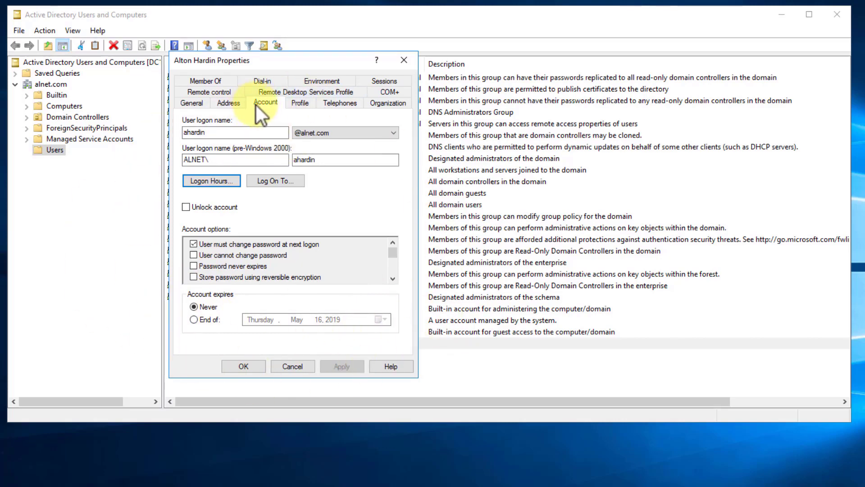
Step: Browse the Profile, Telephones, Organization and Remote control tabs, ending on Remote Desktop Services Profile
{"action": "left_click", "coordinate": [306, 107]}
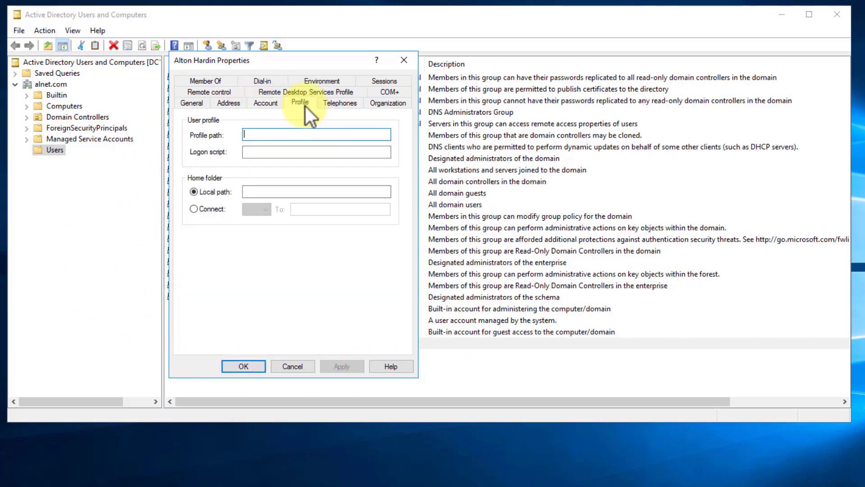
{"action": "left_click", "coordinate": [251, 151]}
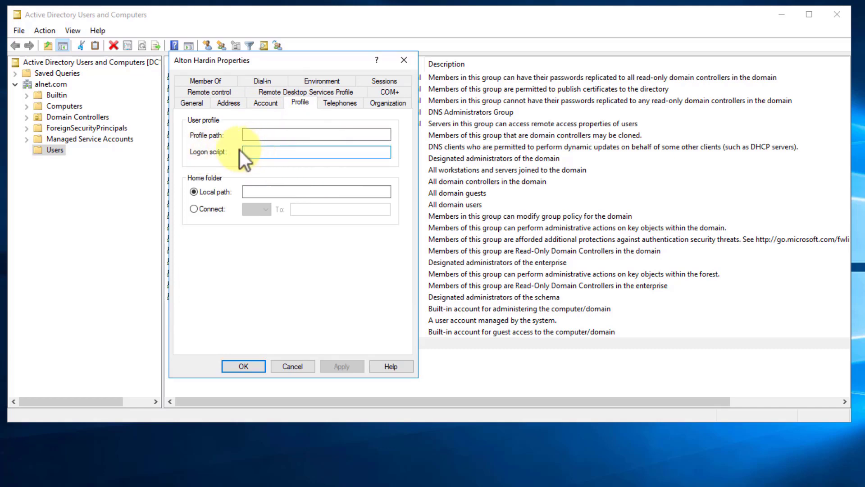
{"action": "left_click", "coordinate": [252, 191]}
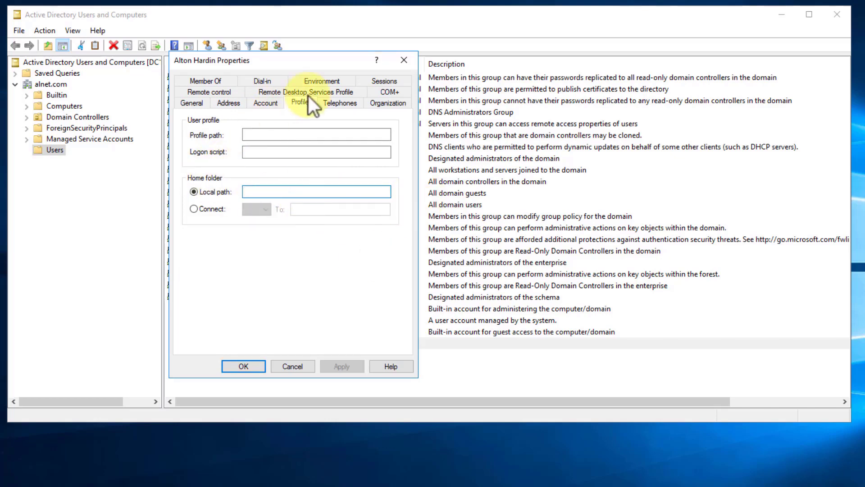
{"action": "left_click", "coordinate": [336, 106]}
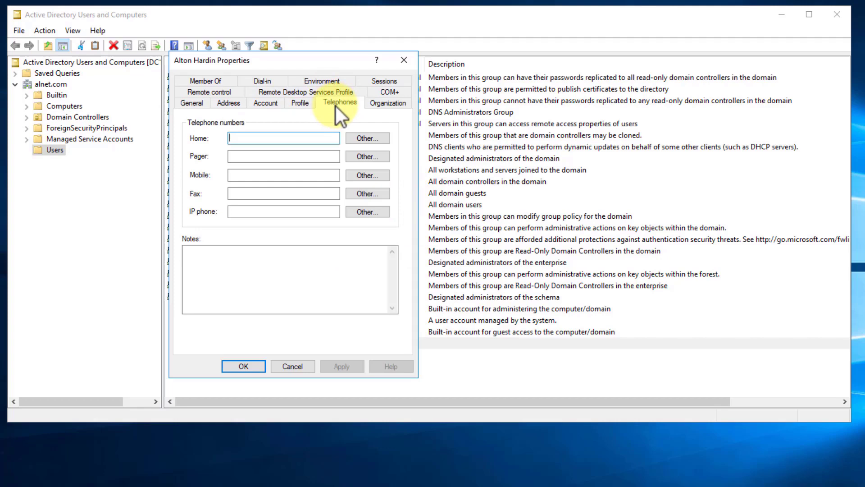
{"action": "left_click", "coordinate": [389, 103]}
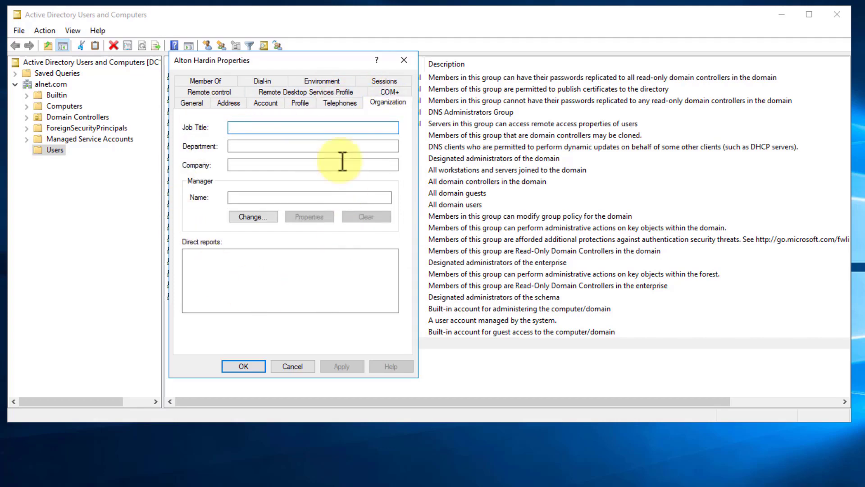
{"action": "left_click", "coordinate": [190, 93]}
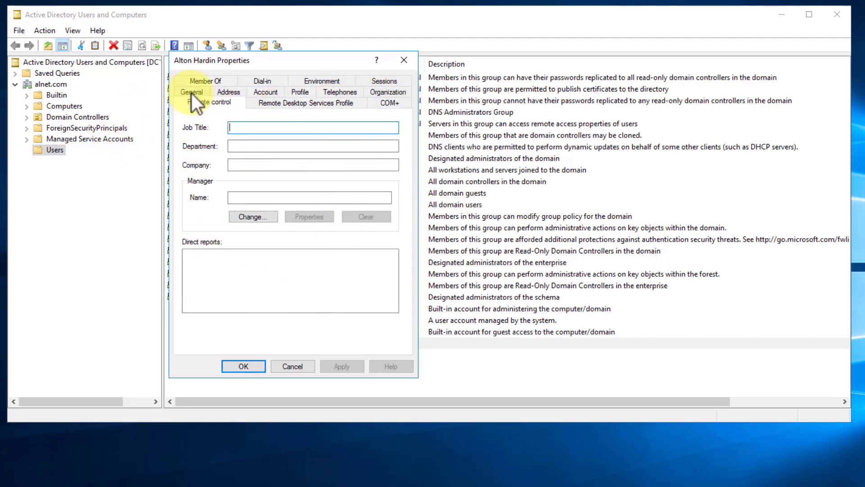
{"action": "left_click", "coordinate": [273, 104]}
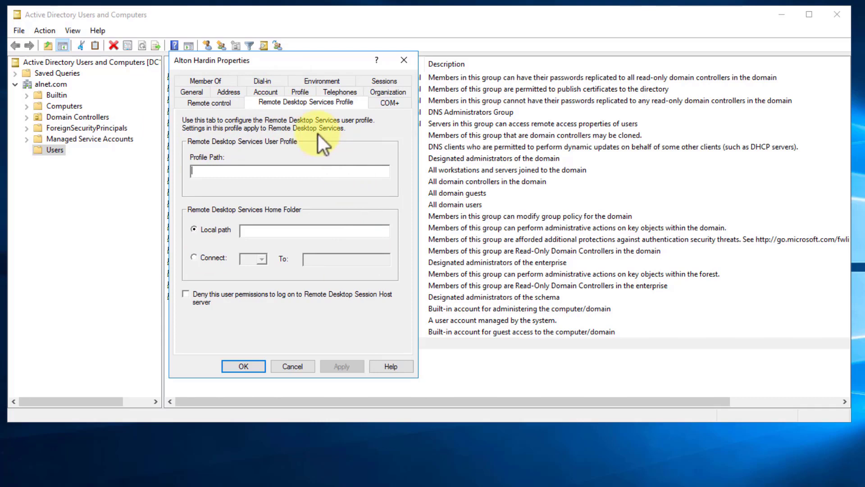
Step: On Member Of, search all domain groups via Advanced and select Domain Admins
{"action": "left_click", "coordinate": [203, 80]}
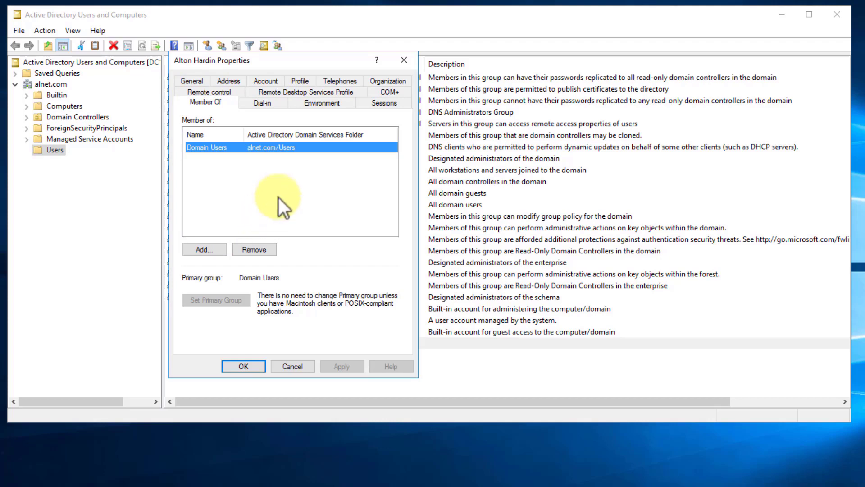
{"action": "left_click", "coordinate": [203, 251]}
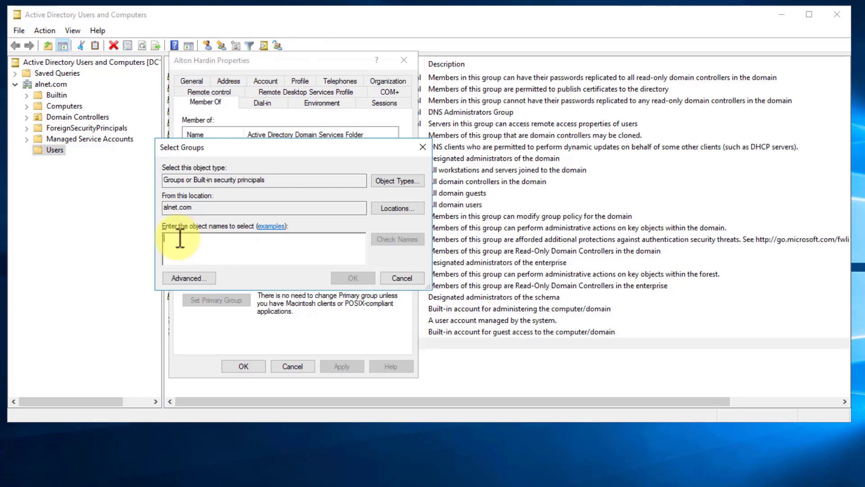
{"action": "left_click", "coordinate": [183, 278]}
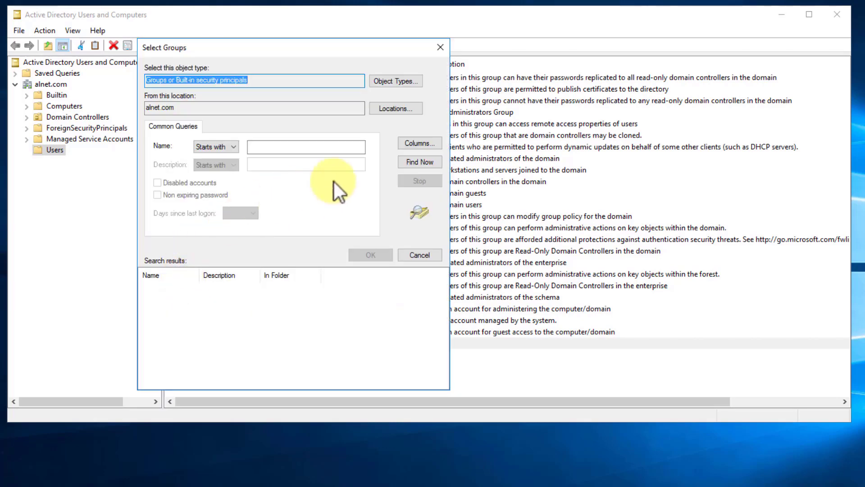
{"action": "left_click", "coordinate": [420, 161]}
{"action": "left_click", "coordinate": [280, 289]}
{"action": "double_click", "coordinate": [199, 272]}
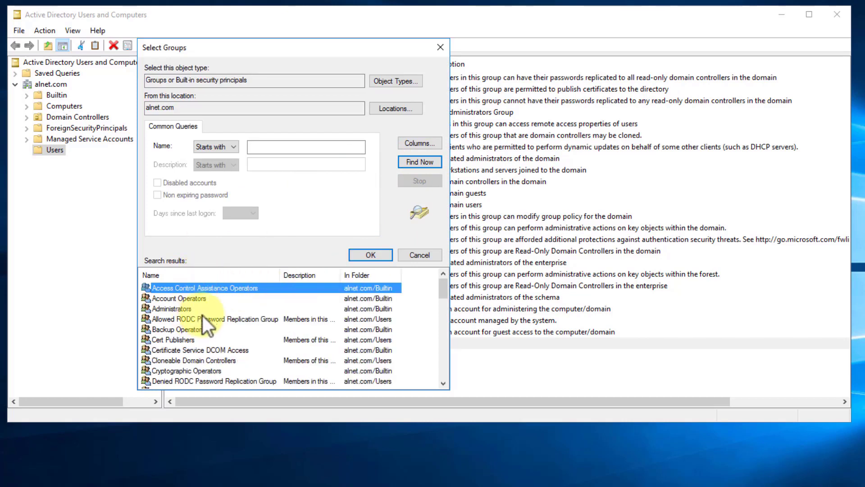
{"action": "left_click_drag", "start_coordinate": [443, 284], "coordinate": [444, 308]}
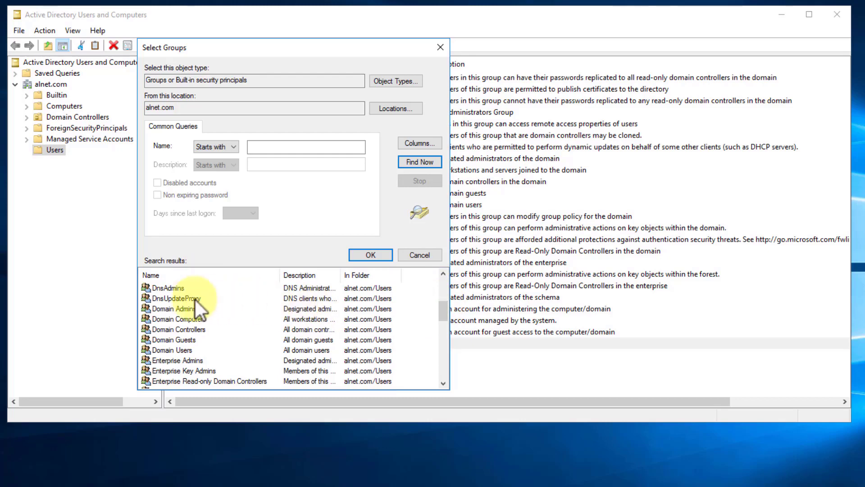
{"action": "left_click", "coordinate": [162, 309]}
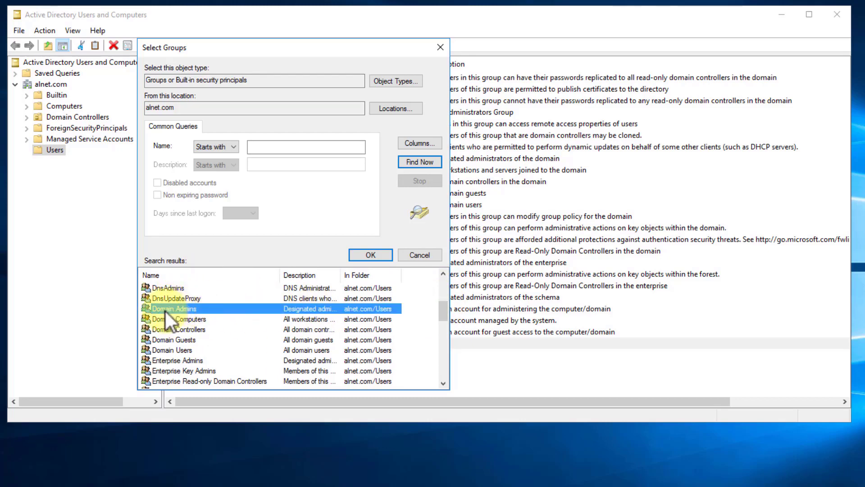
Step: Confirm the Domain Admins membership, apply it, and close the user's Properties
{"action": "left_click", "coordinate": [367, 259]}
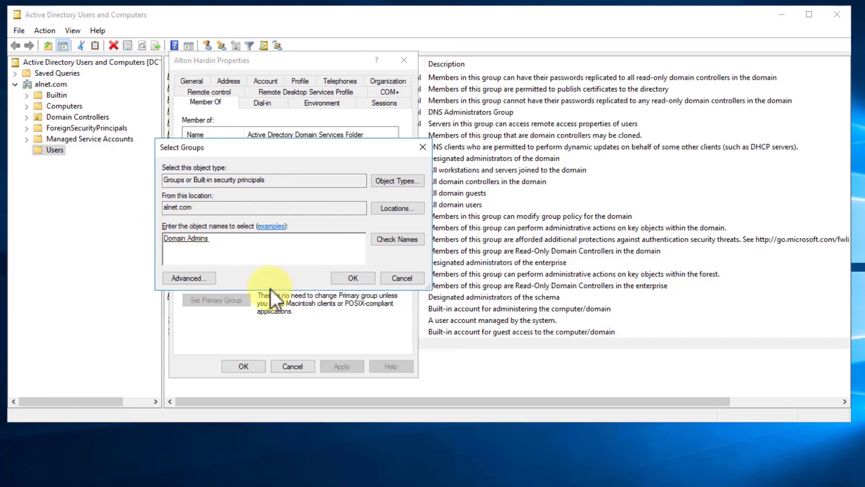
{"action": "left_click", "coordinate": [358, 277]}
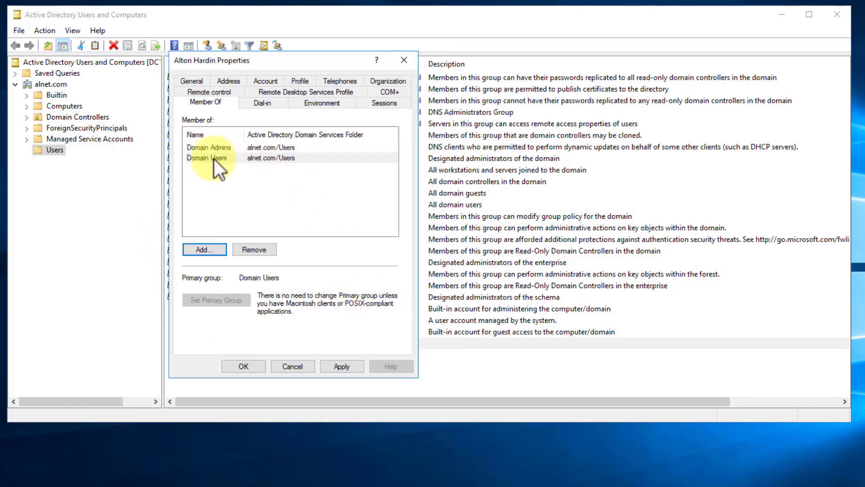
{"action": "left_click", "coordinate": [343, 367]}
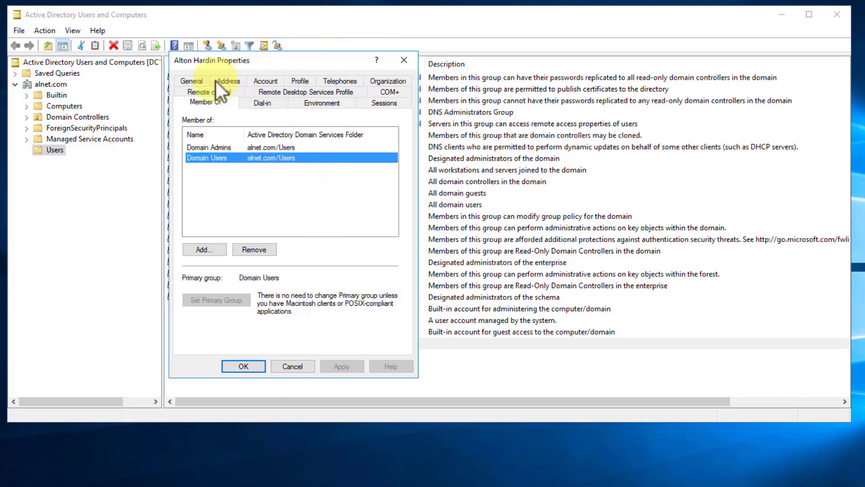
{"action": "left_click", "coordinate": [235, 368]}
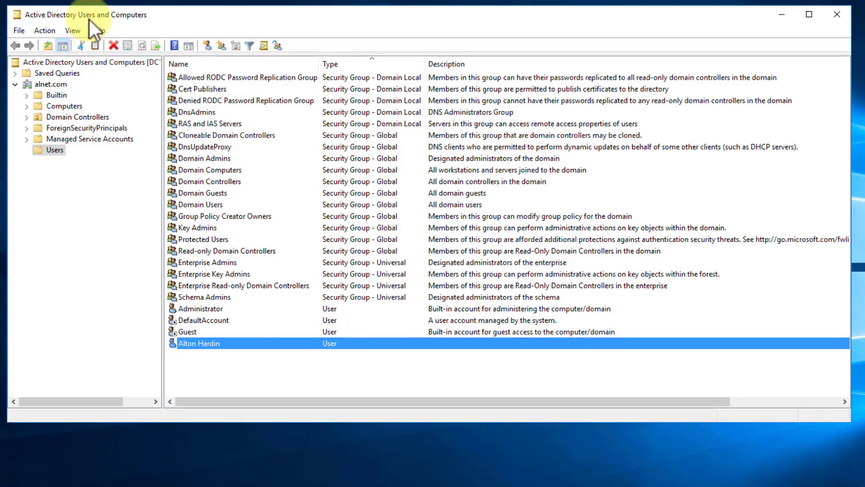
Step: Turn on View > Advanced Features, then open the user's Properties from the Users container
{"action": "left_click", "coordinate": [72, 31]}
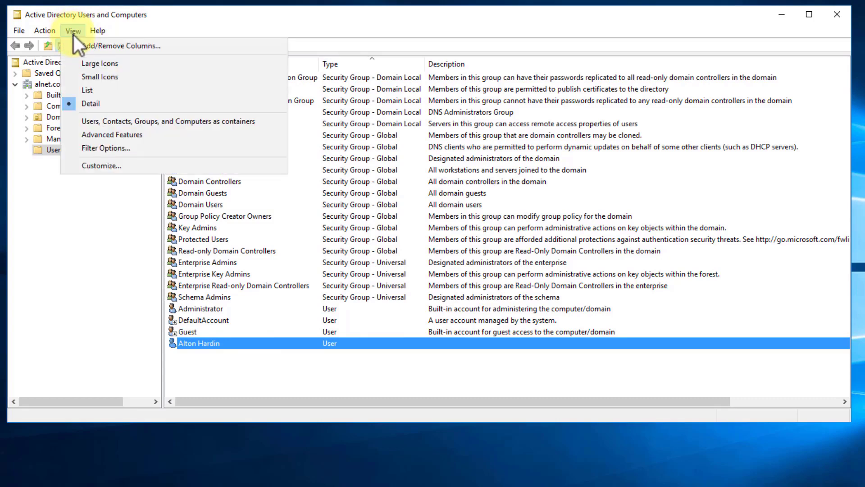
{"action": "left_click", "coordinate": [81, 137]}
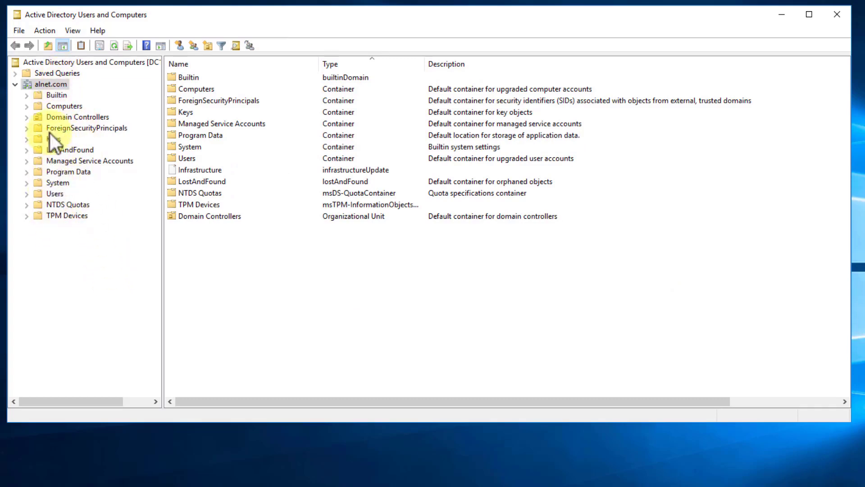
{"action": "left_click", "coordinate": [53, 195]}
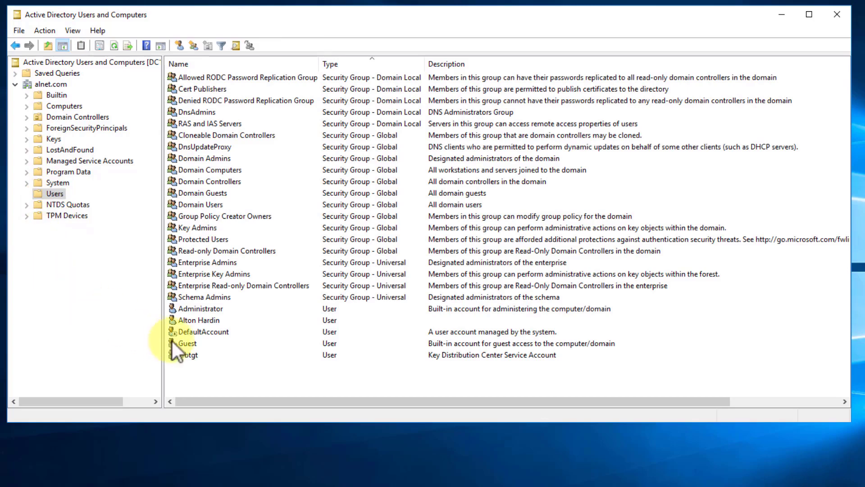
{"action": "left_click", "coordinate": [195, 322]}
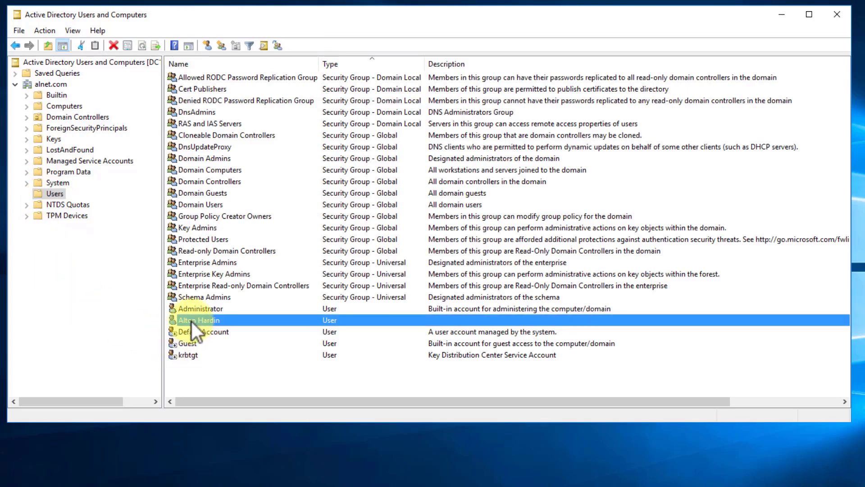
{"action": "double_click", "coordinate": [192, 321]}
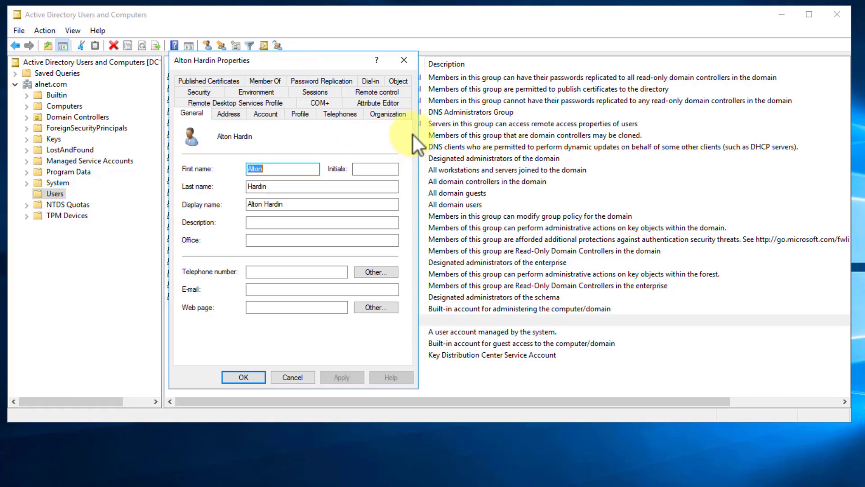
Step: Close Properties and start a second new user with first, last and logon names
{"action": "left_click", "coordinate": [404, 61]}
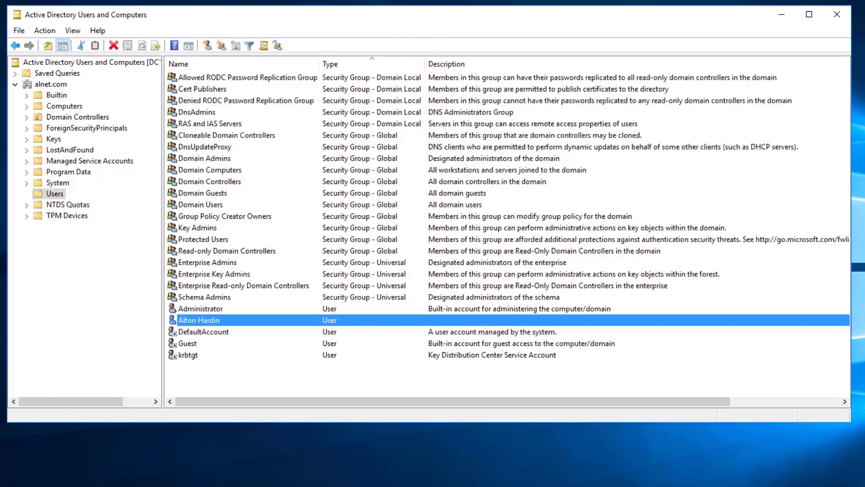
{"action": "right_click", "coordinate": [57, 195]}
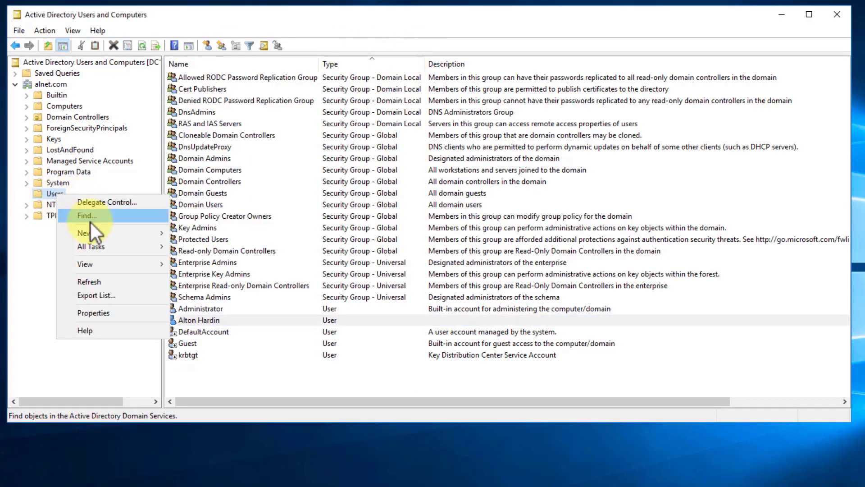
{"action": "mouse_move", "coordinate": [90, 233]}
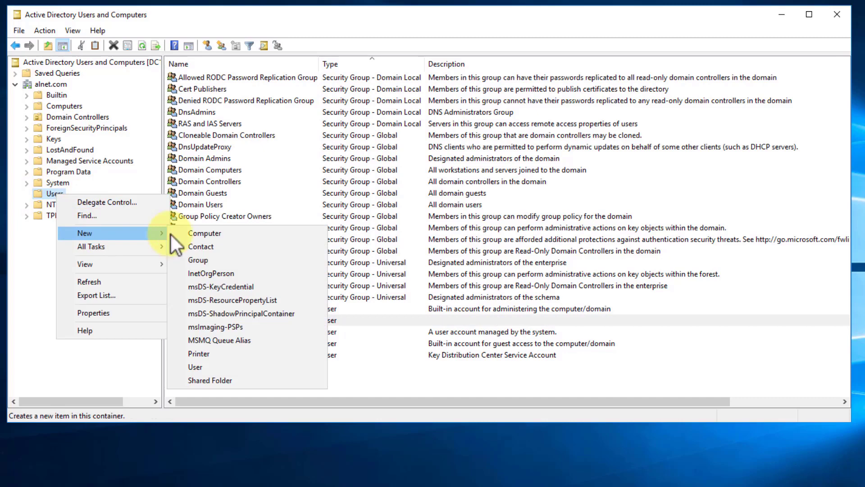
{"action": "left_click", "coordinate": [203, 370]}
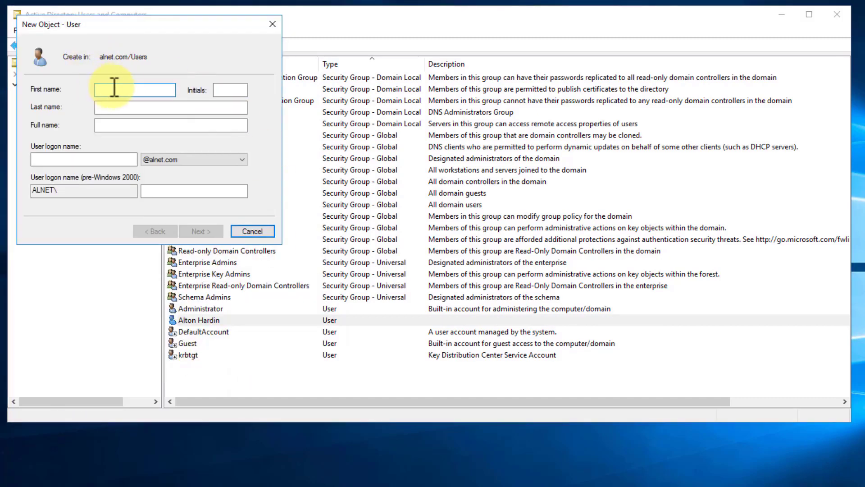
{"action": "type", "text": "Joe"}
{"action": "key", "text": "Tab"}
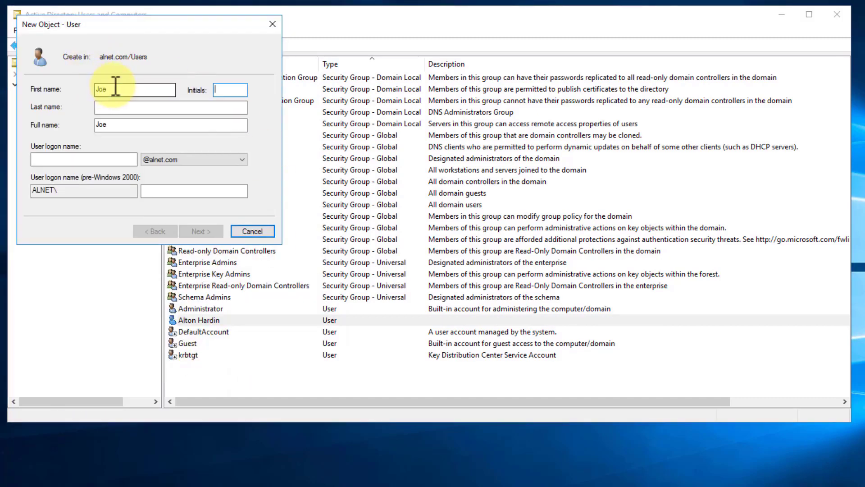
{"action": "key", "text": "Tab"}
{"action": "type", "text": "Smith"}
{"action": "key", "text": "Tab"}
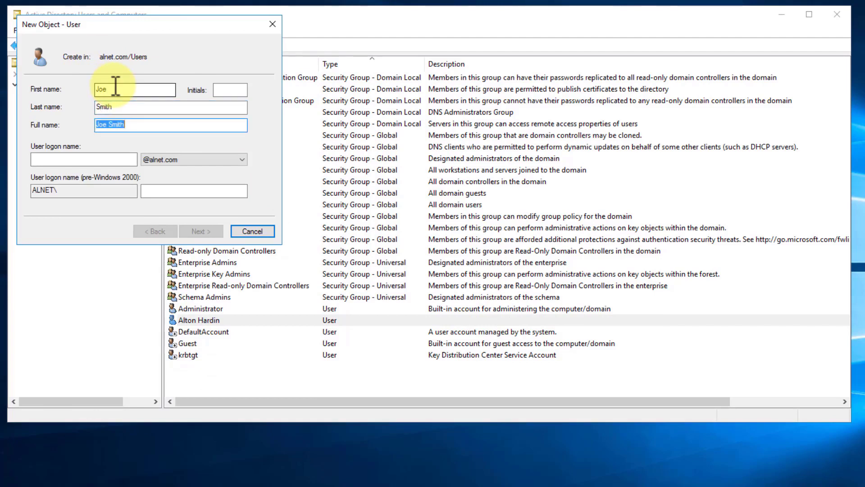
{"action": "key", "text": "Tab"}
{"action": "type", "text": "jsmith"}
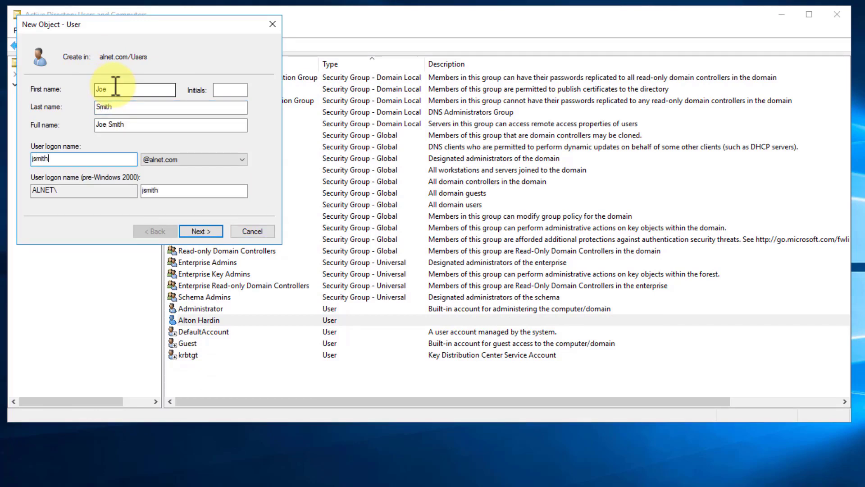
{"action": "left_click", "coordinate": [198, 230]}
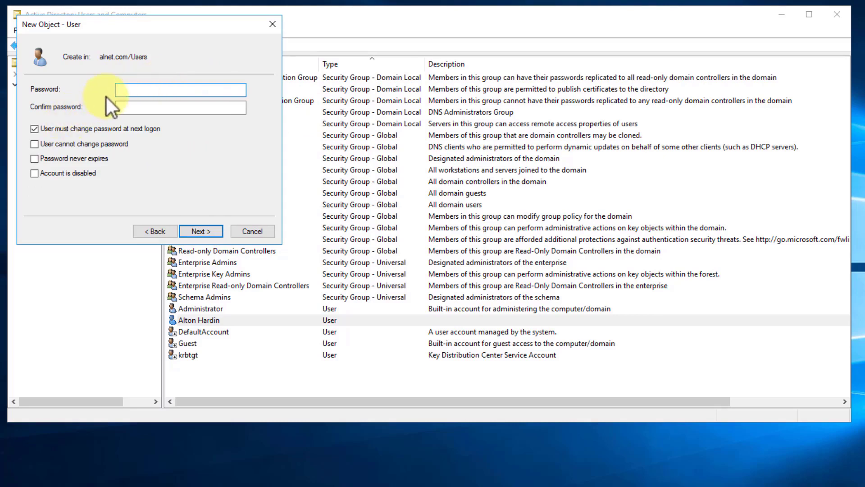
Step: Enter the second user's password and finish creating the account
{"action": "type", "text": "P@ssw0rd"}
{"action": "key", "text": "Tab"}
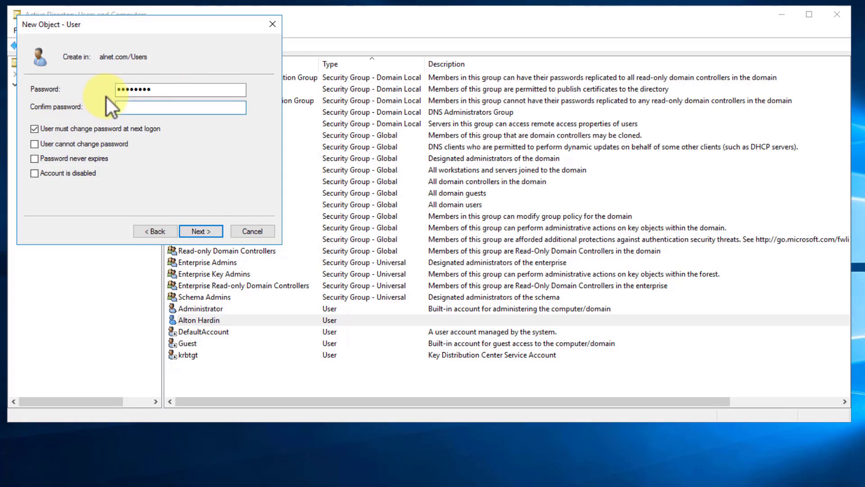
{"action": "type", "text": "P@ssw0rd"}
{"action": "left_click", "coordinate": [203, 232]}
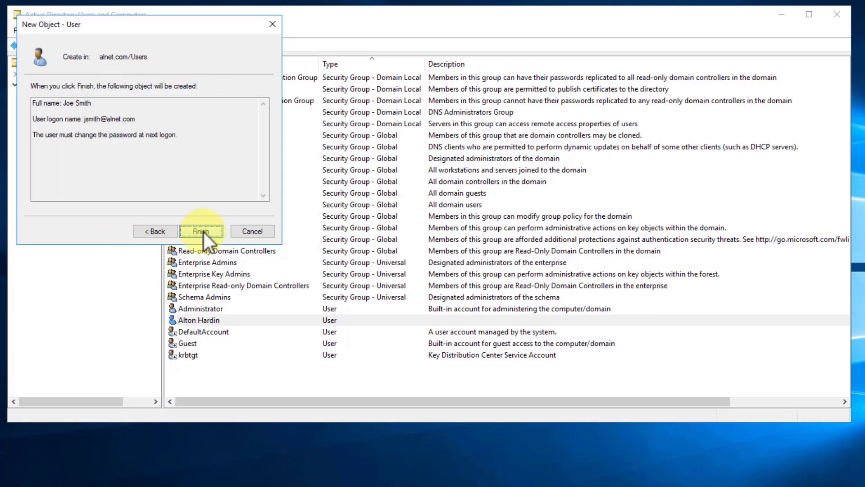
{"action": "left_click", "coordinate": [201, 231]}
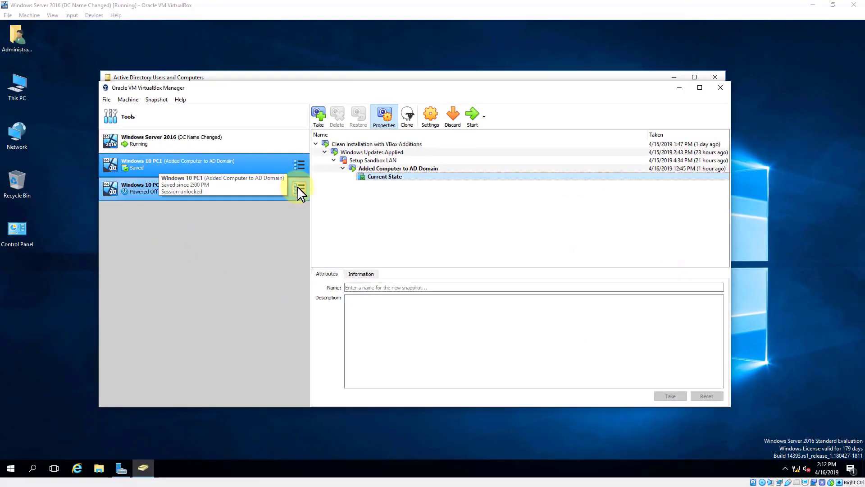
Step: Start the Windows 10 PC1 VM, minimize the server VM, and maximize the PC1 window
{"action": "left_click", "coordinate": [473, 117]}
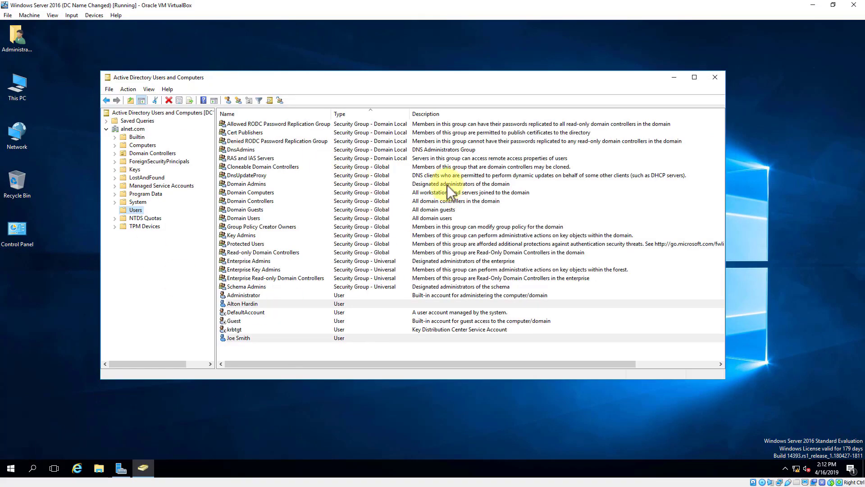
{"action": "left_click", "coordinate": [813, 5]}
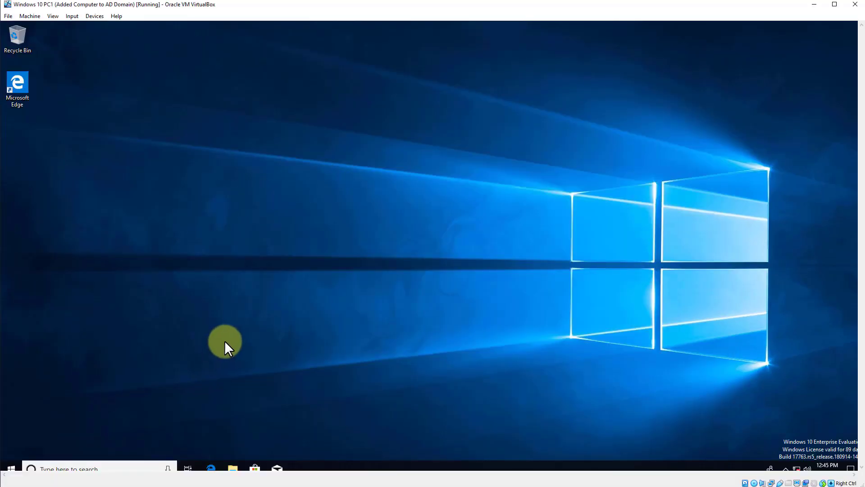
{"action": "key", "text": "super+Down"}
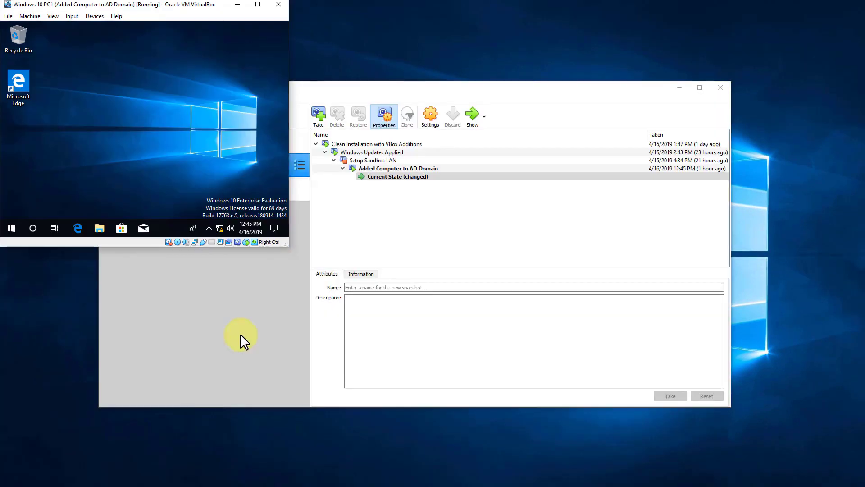
{"action": "left_click", "coordinate": [258, 6]}
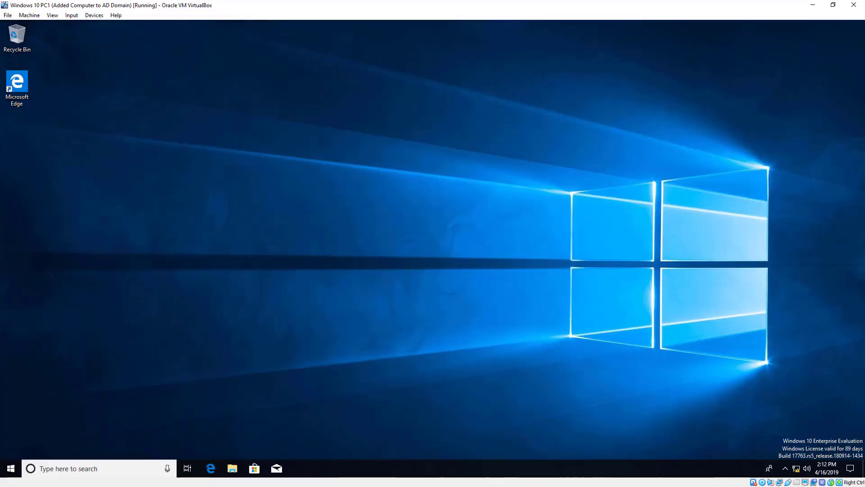
Step: Sign out of the current Windows session on PC1 from the Start menu
{"action": "left_click", "coordinate": [10, 469]}
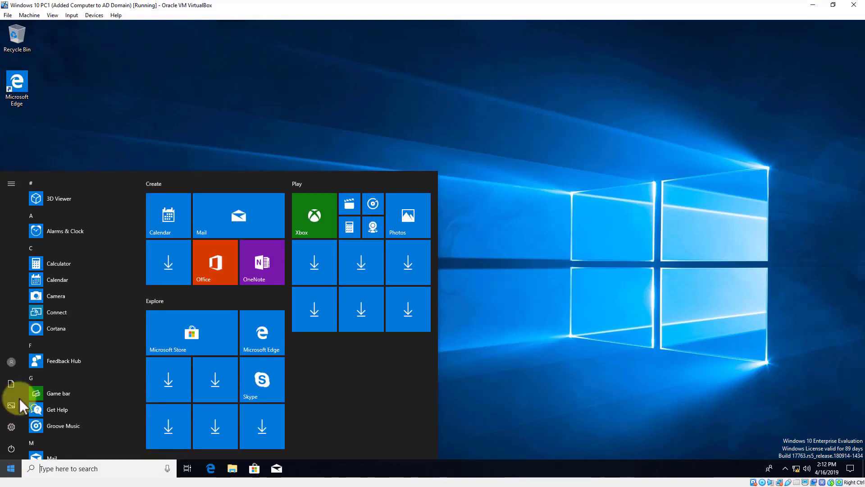
{"action": "left_click", "coordinate": [12, 362]}
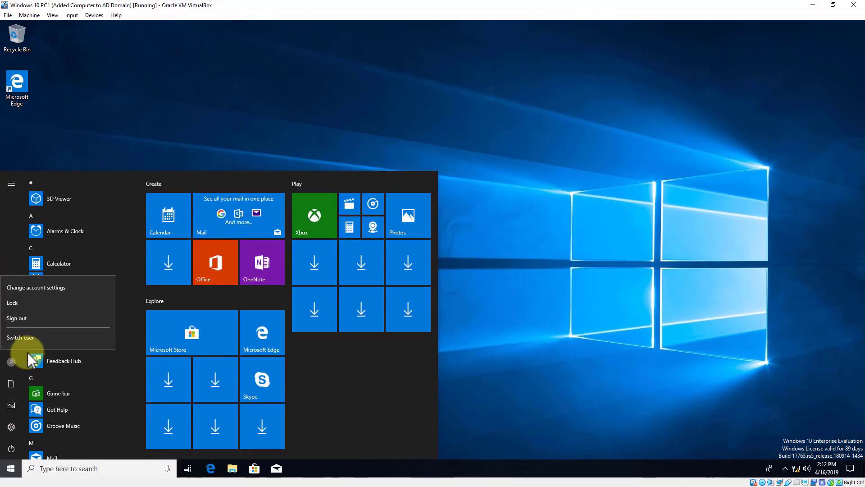
{"action": "left_click", "coordinate": [30, 321]}
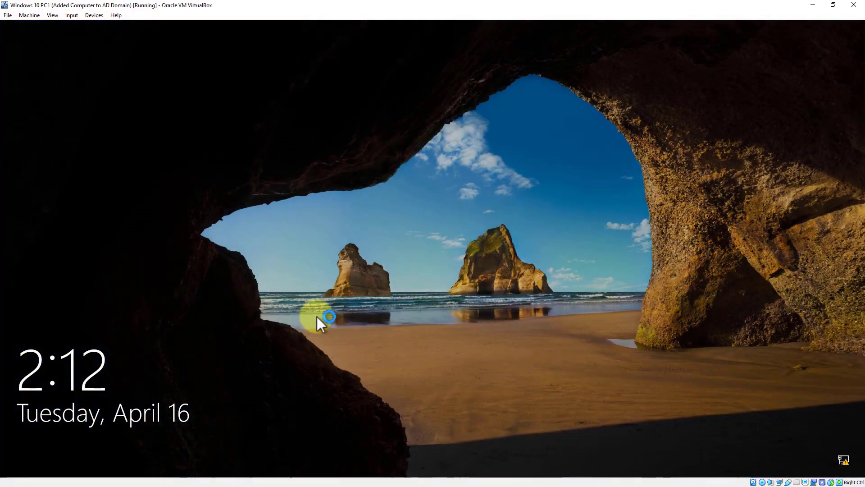
Step: Sign in on PC1 as Other user with the domain account name and password, reaching the password-change notice
{"action": "left_click", "coordinate": [317, 317]}
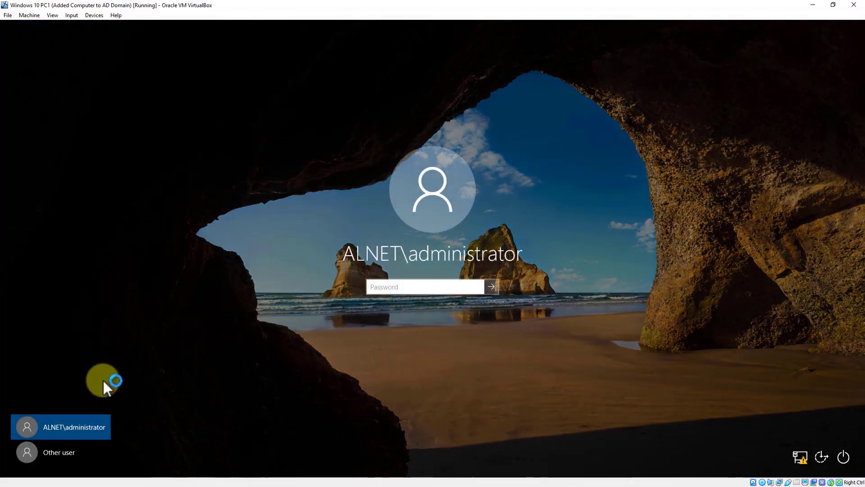
{"action": "left_click", "coordinate": [44, 454]}
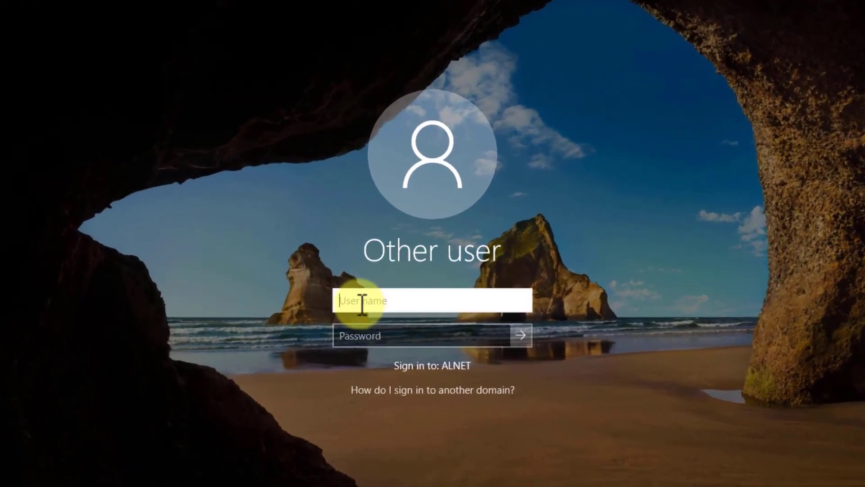
{"action": "type", "text": "alnet"}
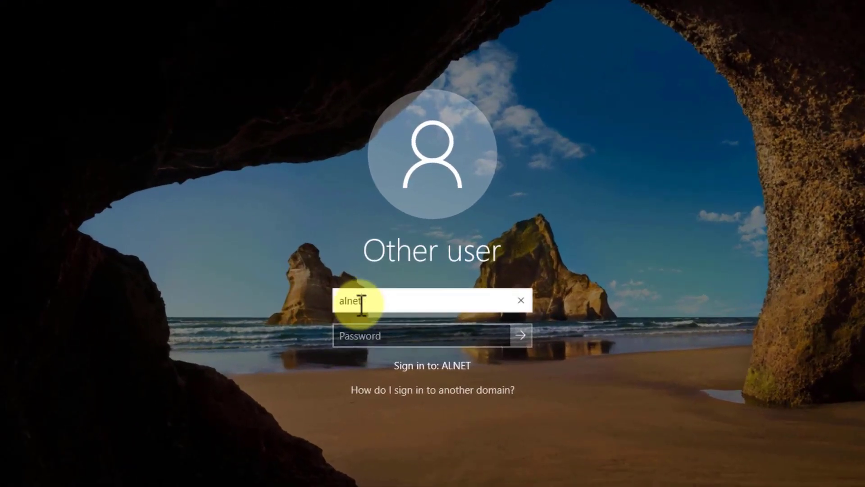
{"action": "type", "text": "\\"}
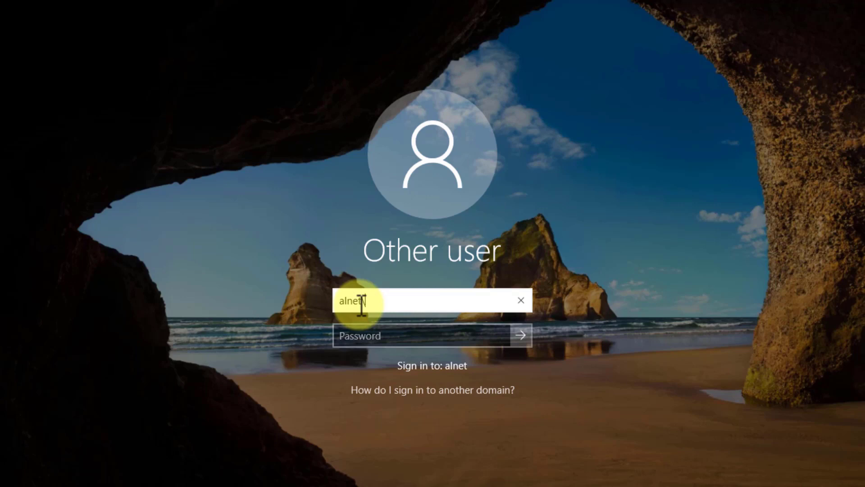
{"action": "type", "text": "ahardin"}
{"action": "key", "text": "Tab"}
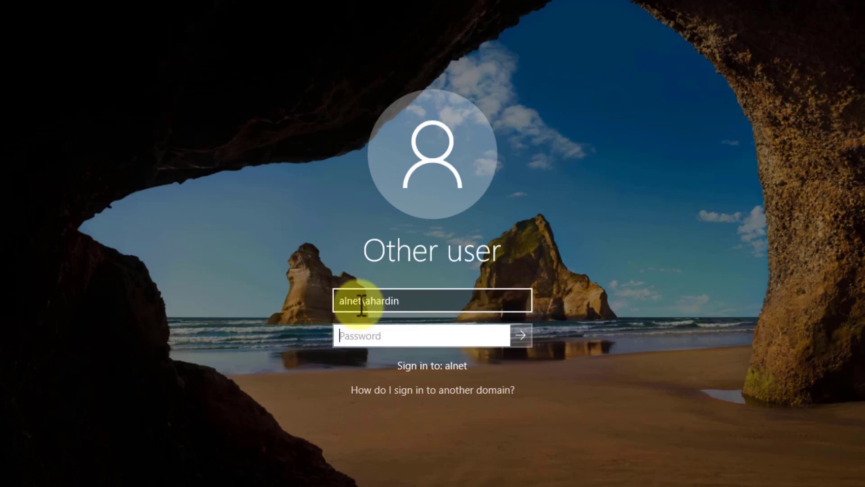
{"action": "type", "text": "•••••••••"}
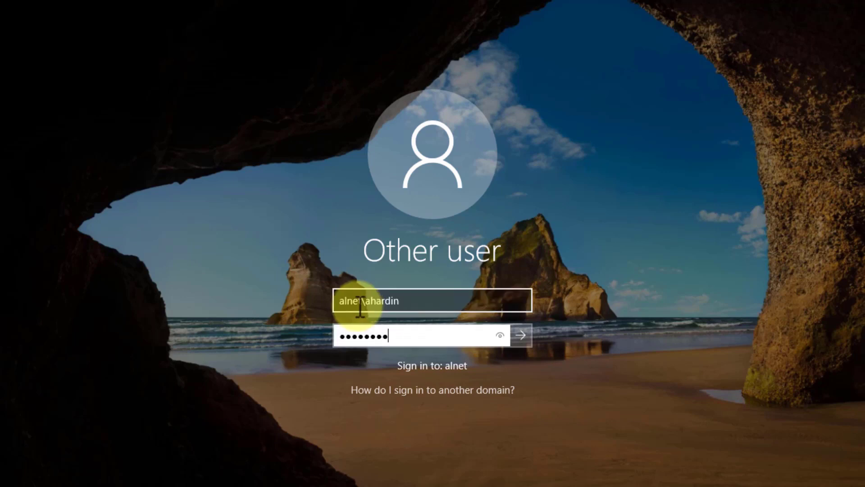
{"action": "left_click", "coordinate": [519, 341]}
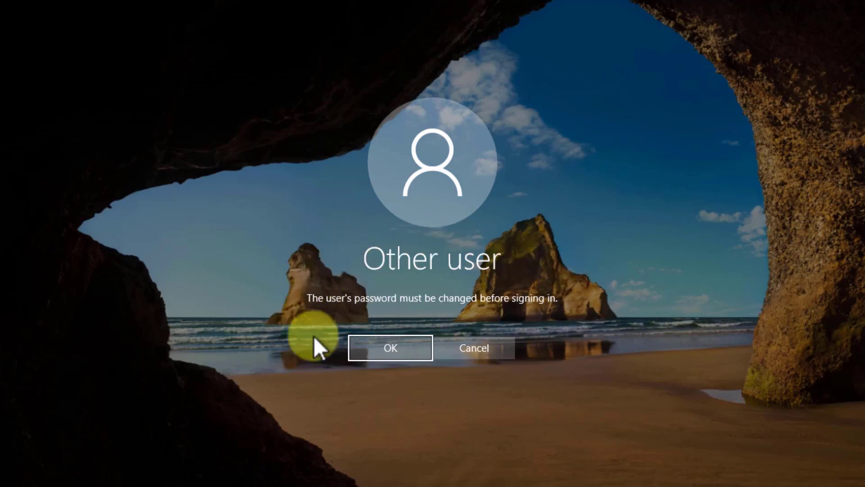
Step: Submit a three-character new password in both fields, which the domain rejects
{"action": "left_click", "coordinate": [391, 351]}
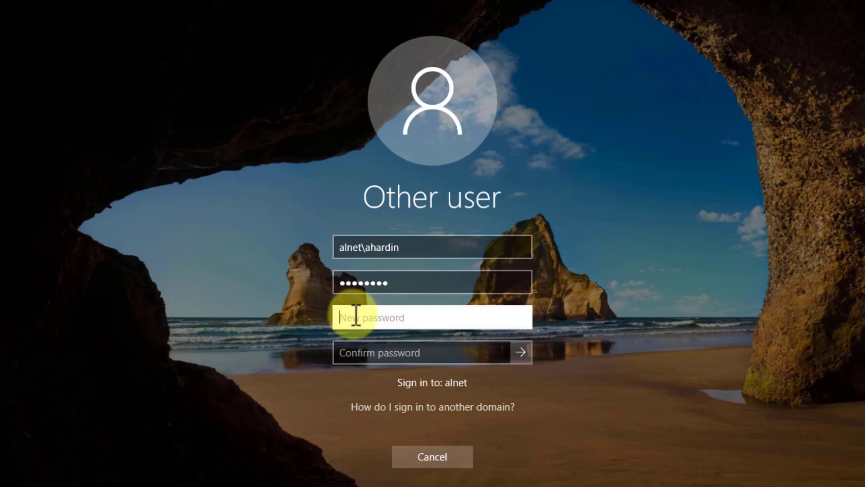
{"action": "type", "text": "•••"}
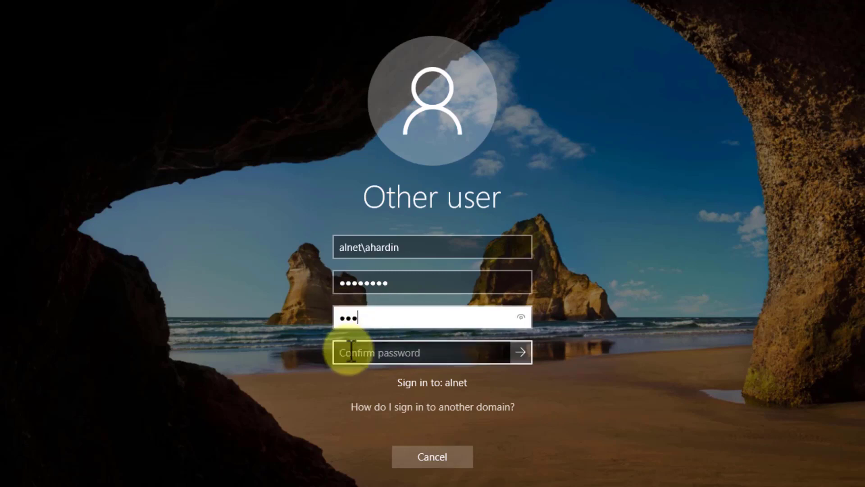
{"action": "left_click", "coordinate": [350, 359]}
{"action": "type", "text": "•••"}
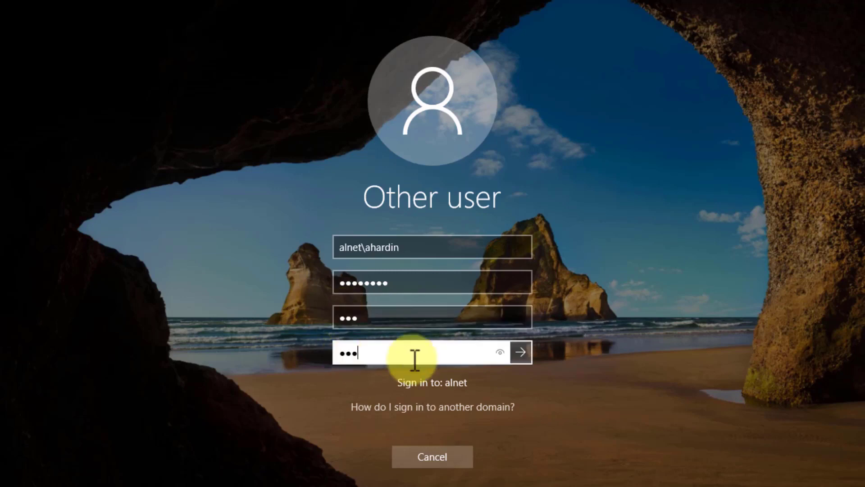
{"action": "left_click", "coordinate": [521, 352]}
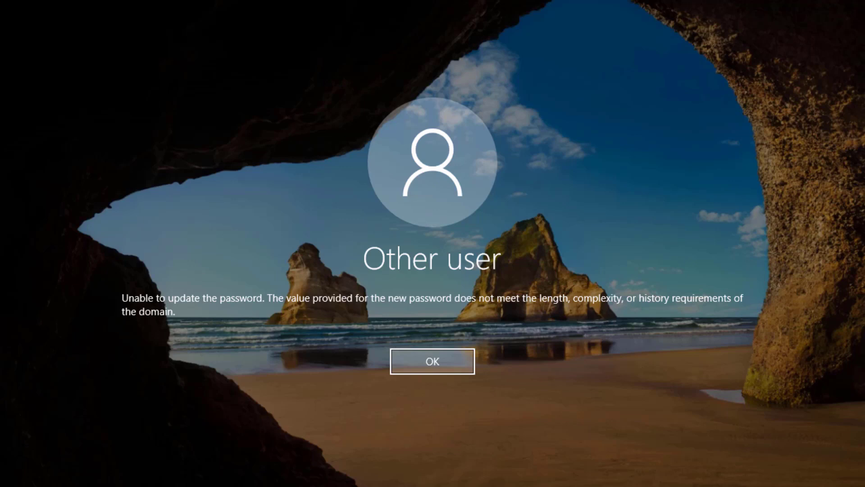
Step: Enter the old password plus an eight-character new password twice, then confirm the successful change
{"action": "left_click", "coordinate": [438, 366]}
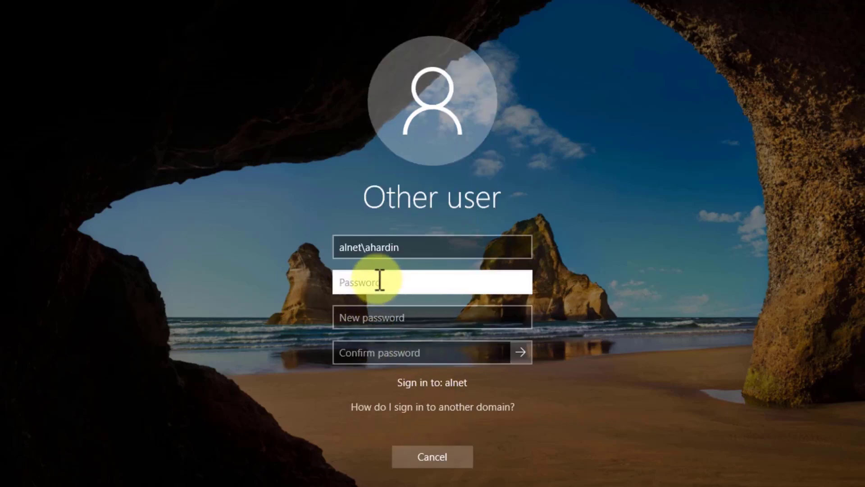
{"action": "type", "text": "•••••••••"}
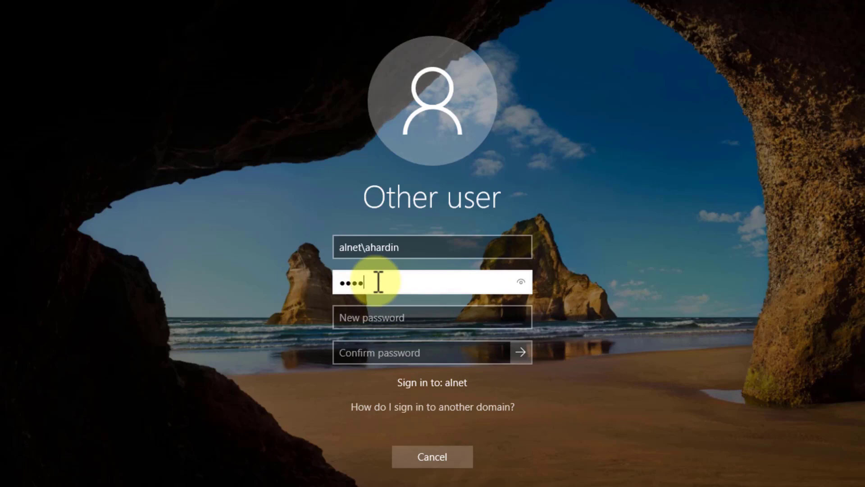
{"action": "key", "text": "Tab"}
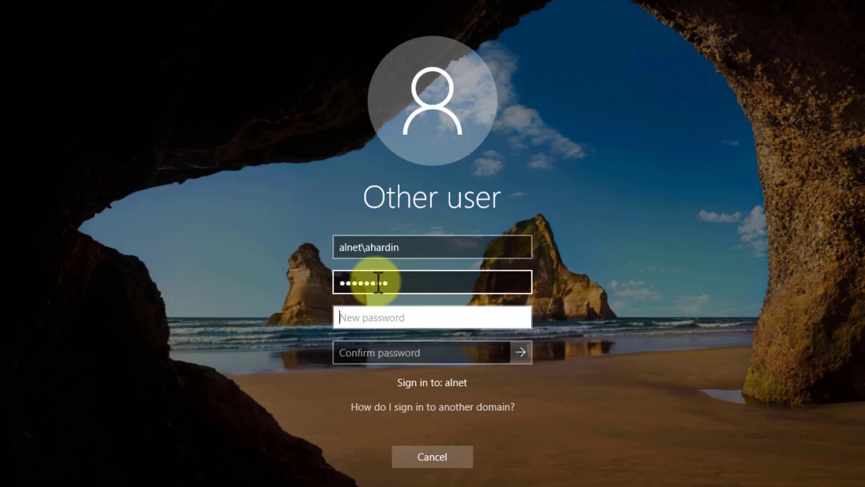
{"action": "type", "text": "******"}
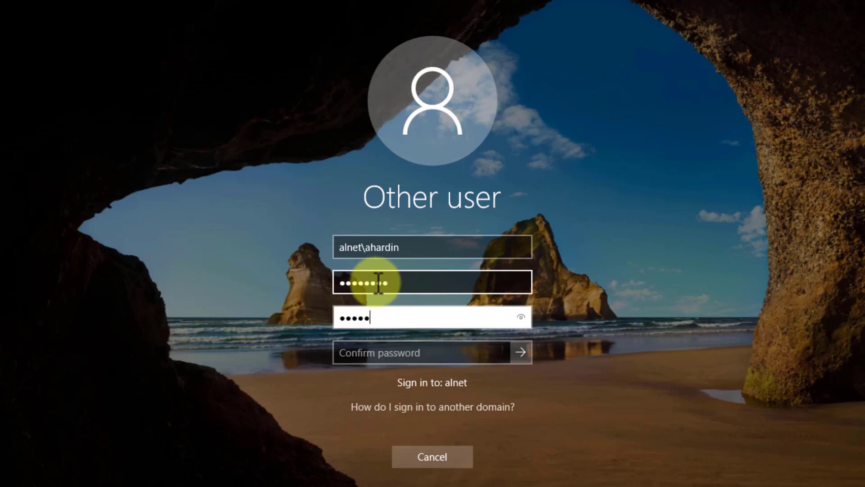
{"action": "type", "text": "**"}
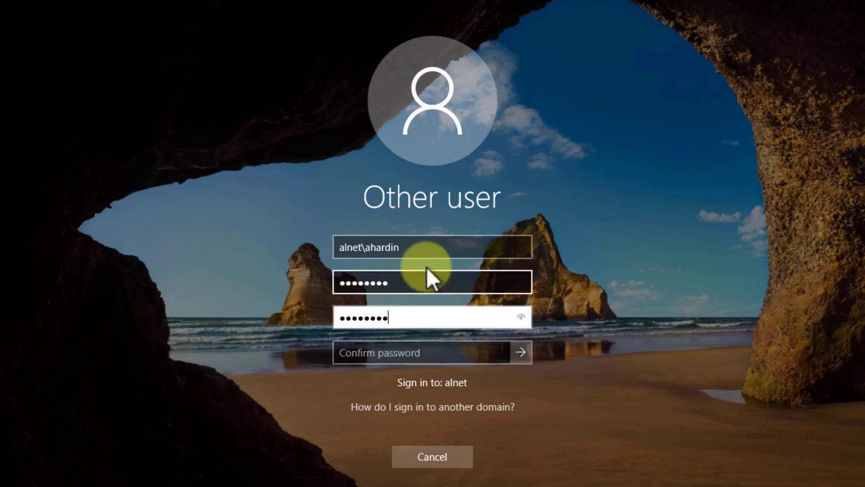
{"action": "left_click", "coordinate": [408, 351]}
{"action": "type", "text": "*******"}
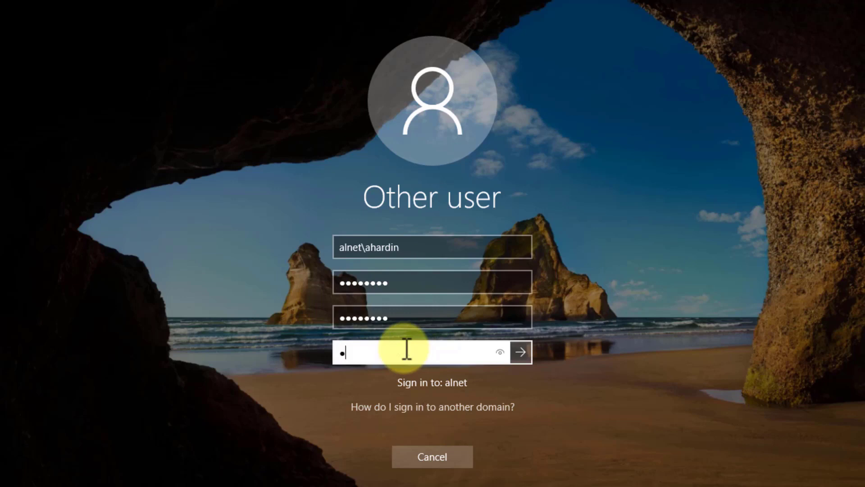
{"action": "type", "text": "*"}
{"action": "left_click", "coordinate": [522, 351]}
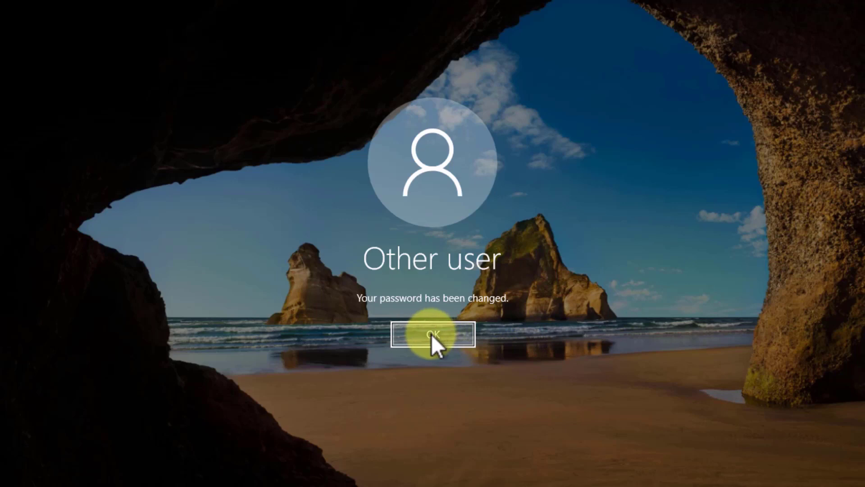
{"action": "left_click", "coordinate": [431, 335]}
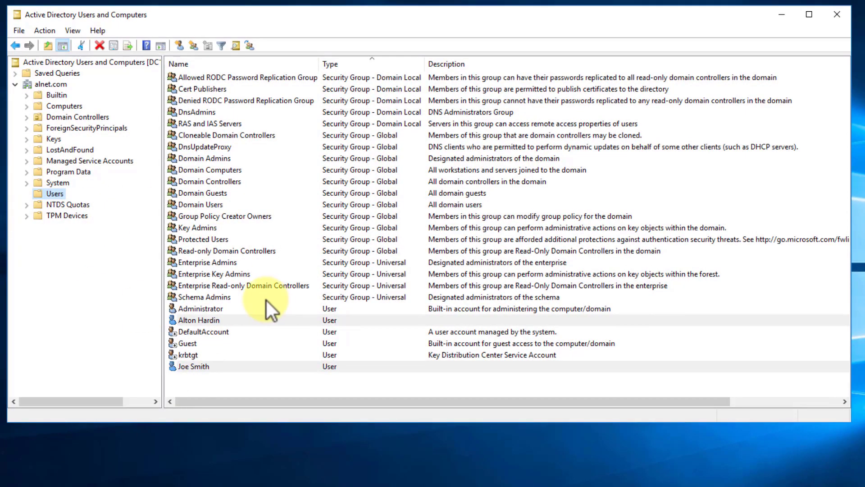
Step: Open the Properties of the domain user's account
{"action": "right_click", "coordinate": [210, 320]}
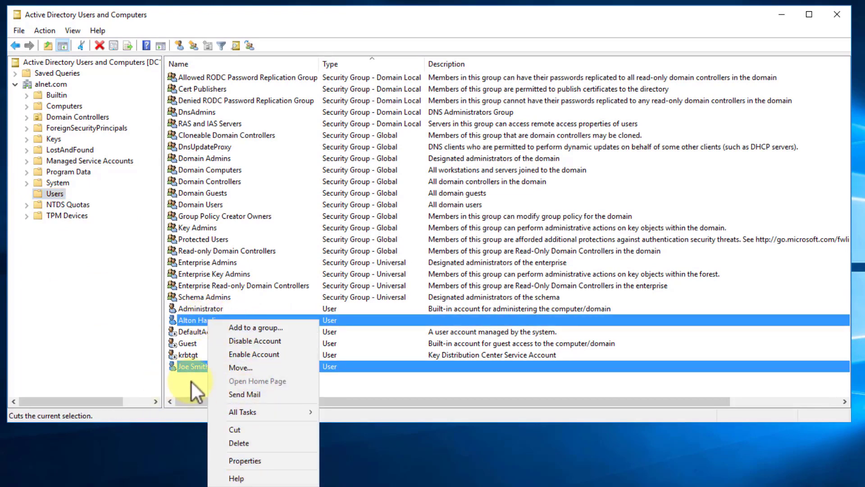
{"action": "left_click", "coordinate": [191, 382]}
{"action": "left_click", "coordinate": [208, 321]}
{"action": "right_click", "coordinate": [214, 322]}
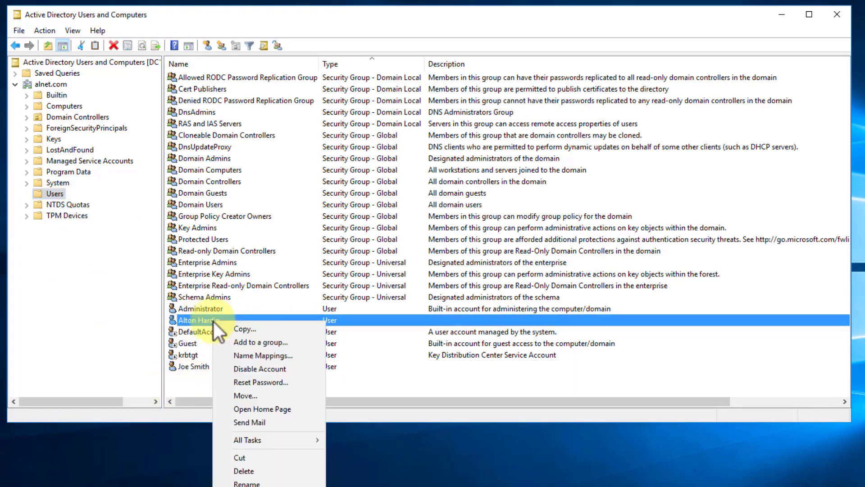
{"action": "left_click", "coordinate": [248, 486]}
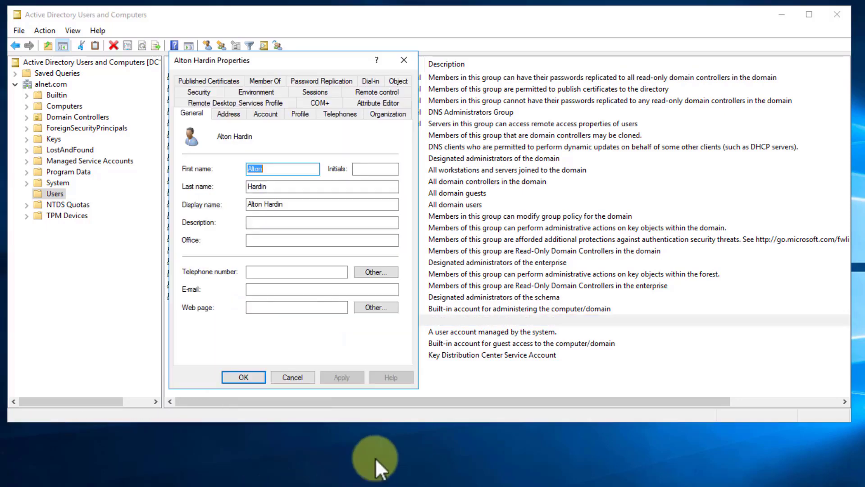
Step: On the Account tab, check 'Account is disabled' and apply with OK
{"action": "left_click", "coordinate": [304, 115]}
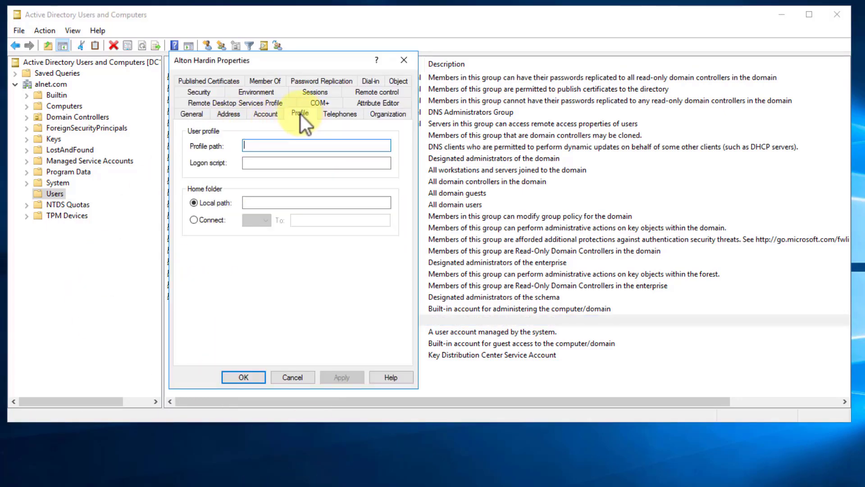
{"action": "left_click", "coordinate": [272, 116]}
{"action": "left_click", "coordinate": [393, 289]}
{"action": "left_click", "coordinate": [393, 290]}
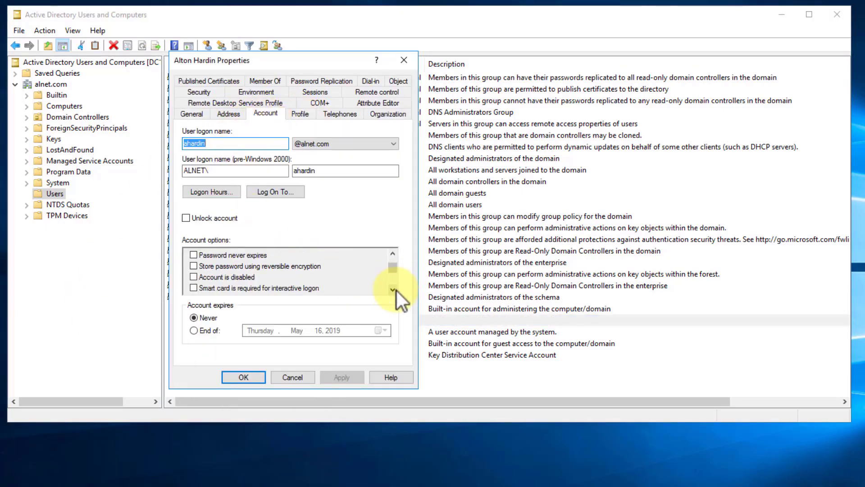
{"action": "left_click", "coordinate": [194, 277]}
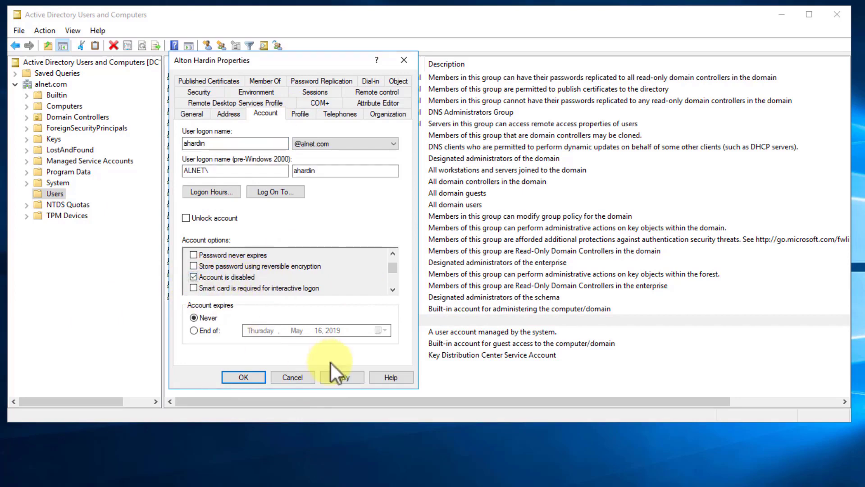
{"action": "left_click", "coordinate": [235, 381]}
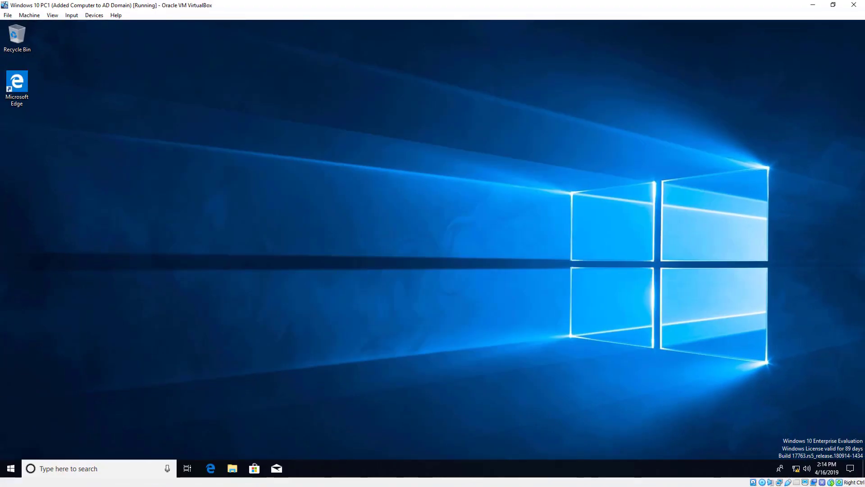
Step: Sign the domain user out of the Windows 10 session from the Start menu
{"action": "left_click", "coordinate": [10, 469]}
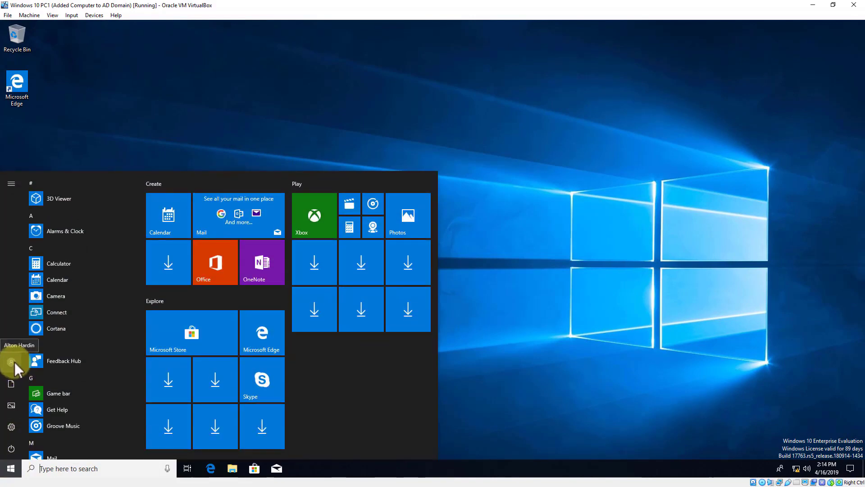
{"action": "left_click", "coordinate": [11, 361]}
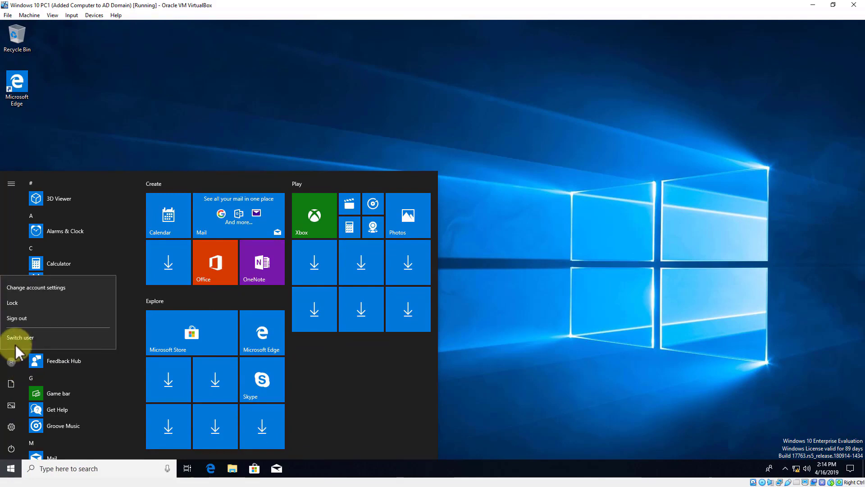
{"action": "left_click", "coordinate": [16, 318]}
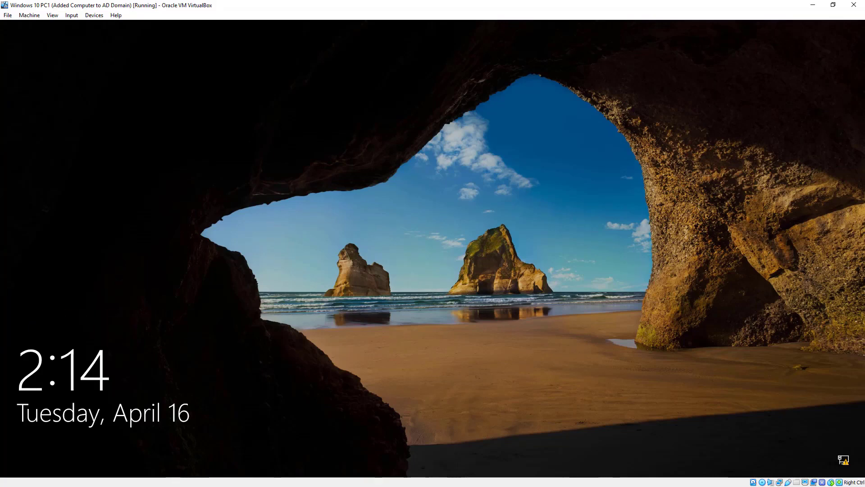
Step: Retry signing in with the user's password and acknowledge the account-disabled message
{"action": "left_click", "coordinate": [258, 280]}
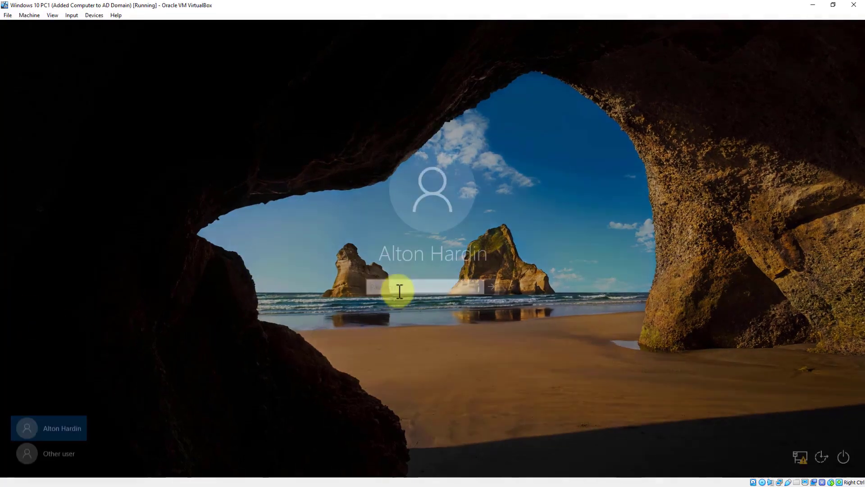
{"action": "type", "text": "Pa$$w0rd"}
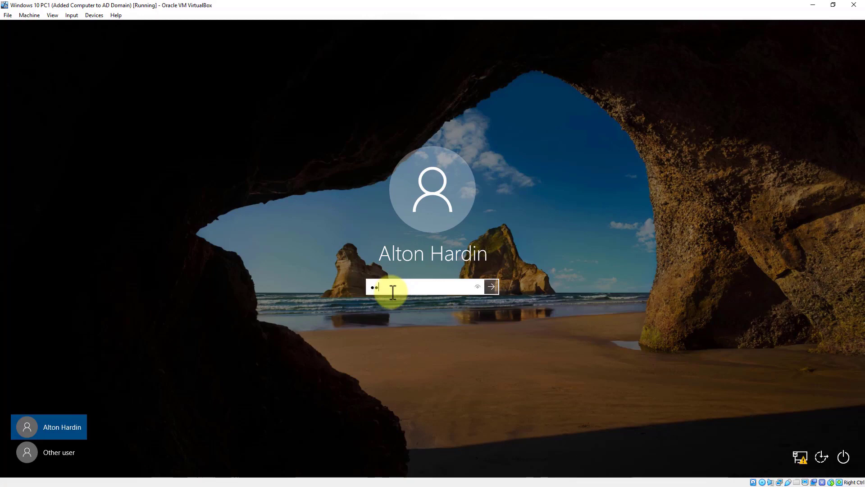
{"action": "key", "text": "Return"}
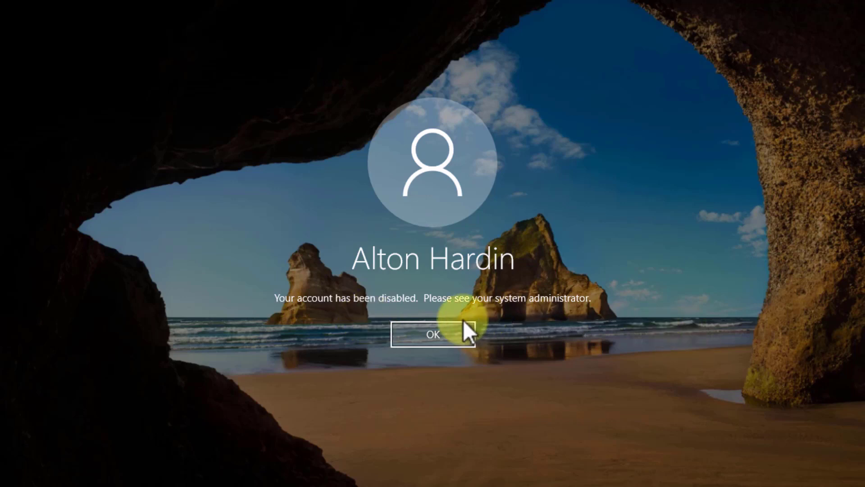
{"action": "left_click", "coordinate": [439, 332]}
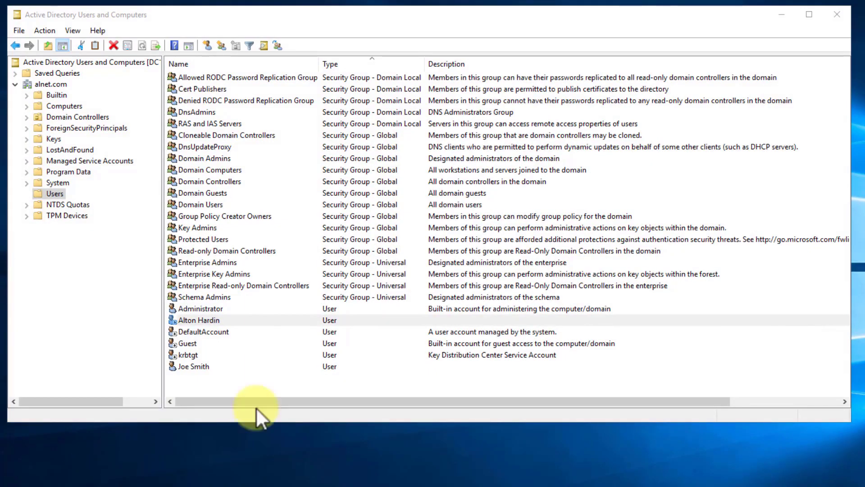
Step: Run All Tasks > Enable Account on the domain user and acknowledge the confirmation
{"action": "left_click", "coordinate": [206, 319]}
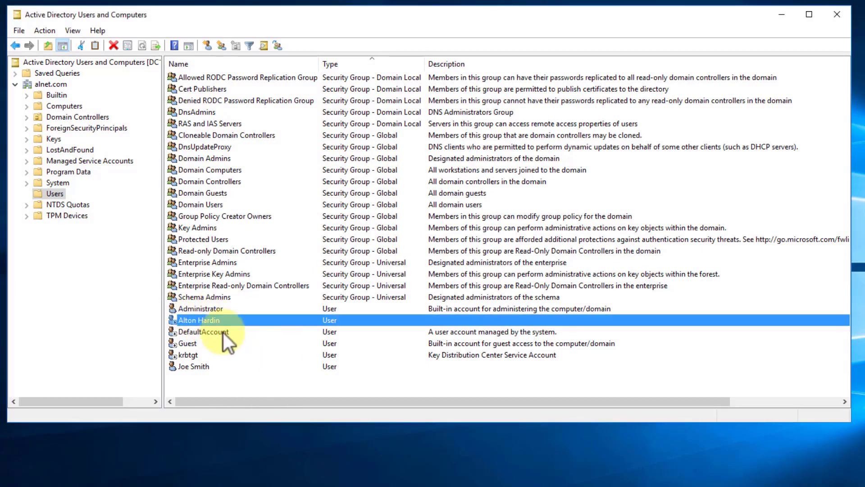
{"action": "right_click", "coordinate": [215, 321]}
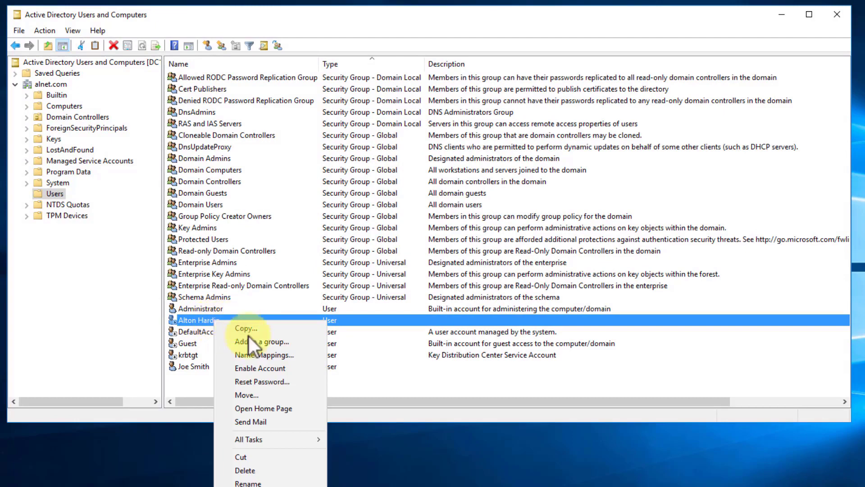
{"action": "mouse_move", "coordinate": [258, 442]}
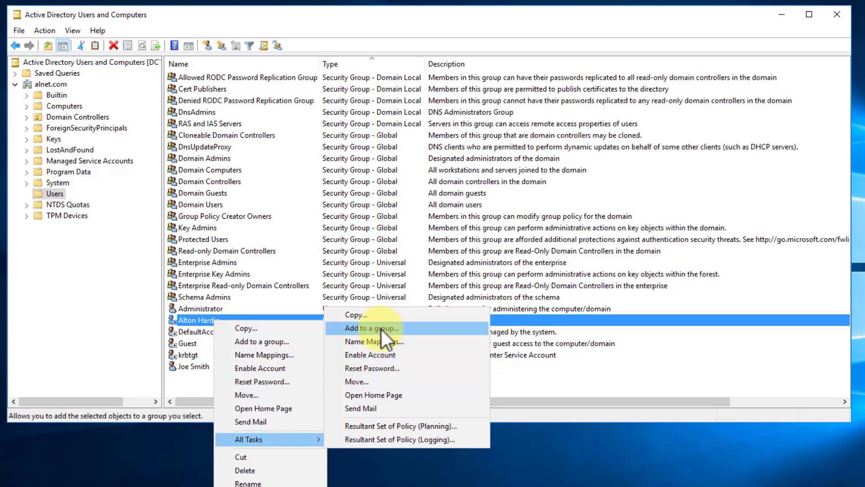
{"action": "left_click", "coordinate": [375, 354]}
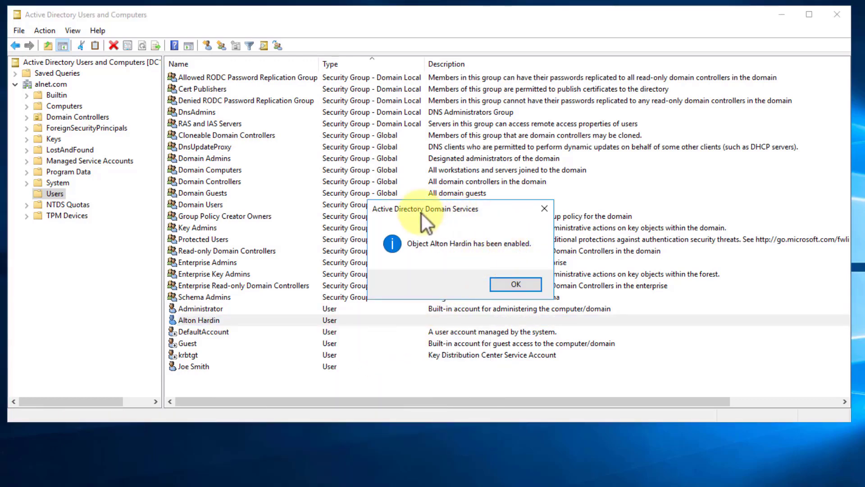
{"action": "left_click", "coordinate": [522, 286]}
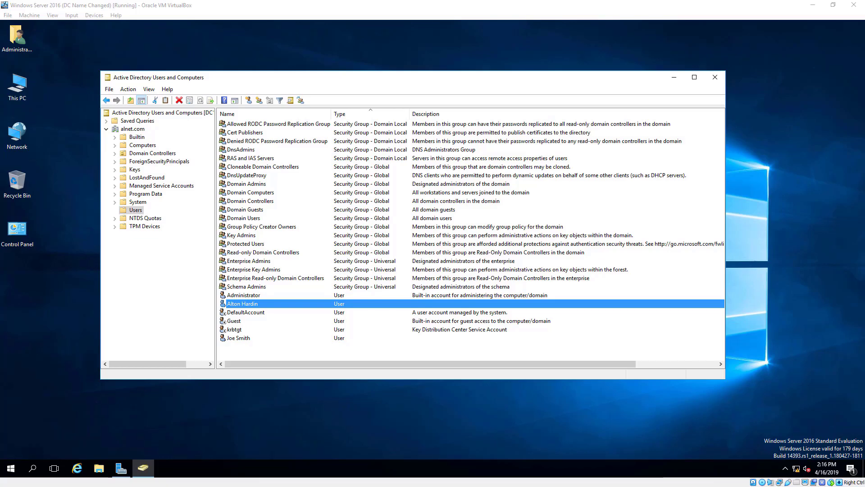
Step: Sign in to the Windows 10 VM as the domain user with the account password
{"action": "key", "text": "alt+Tab"}
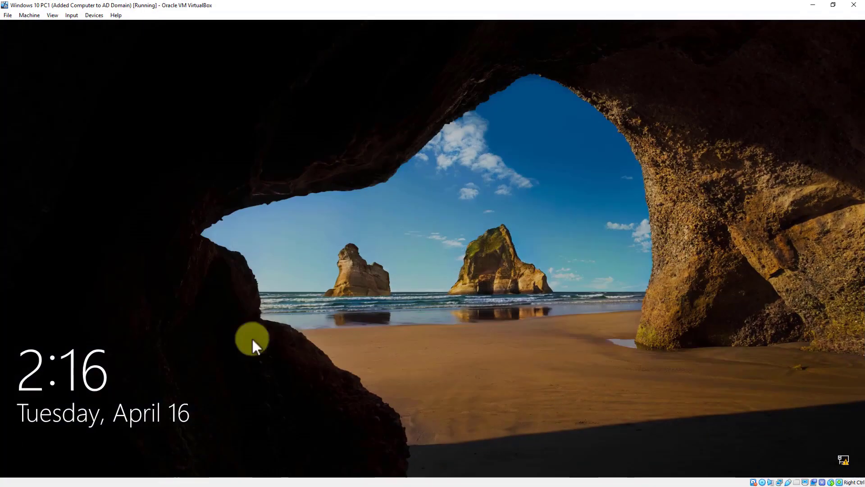
{"action": "left_click", "coordinate": [303, 281]}
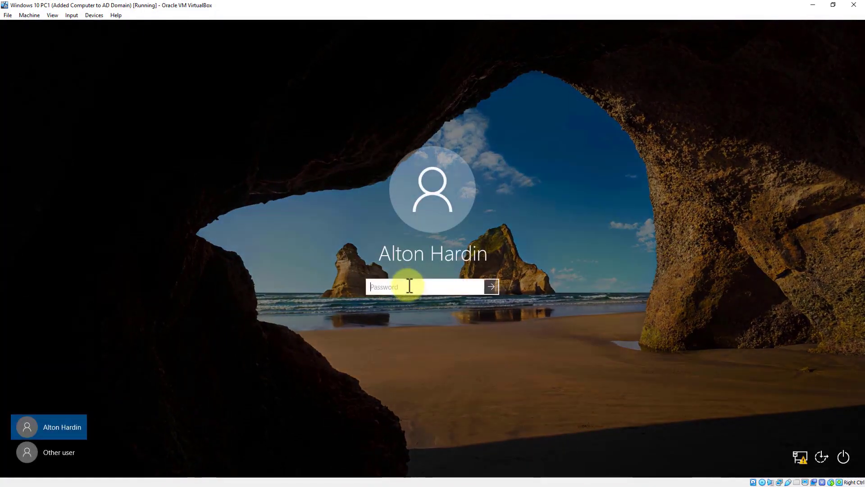
{"action": "type", "text": "Pa$$w0rd"}
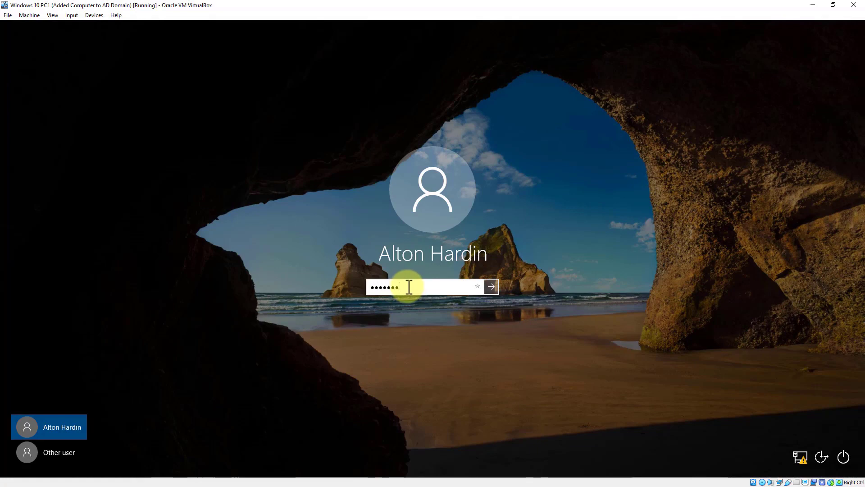
{"action": "key", "text": "Return"}
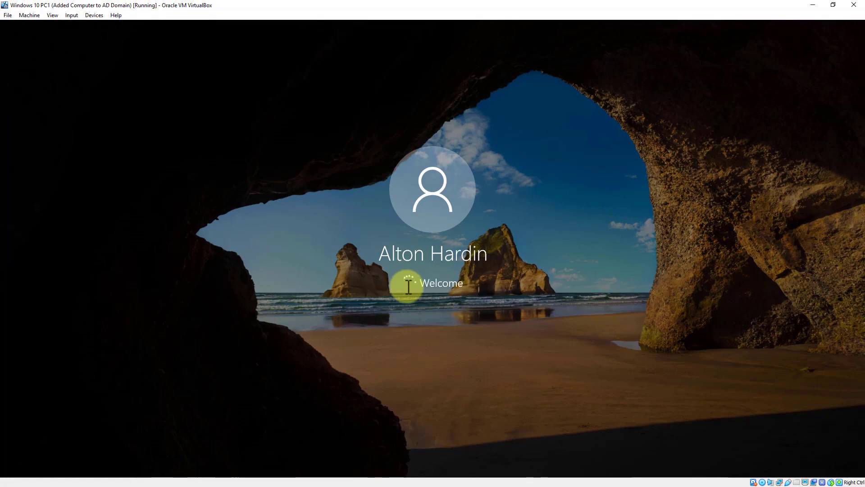